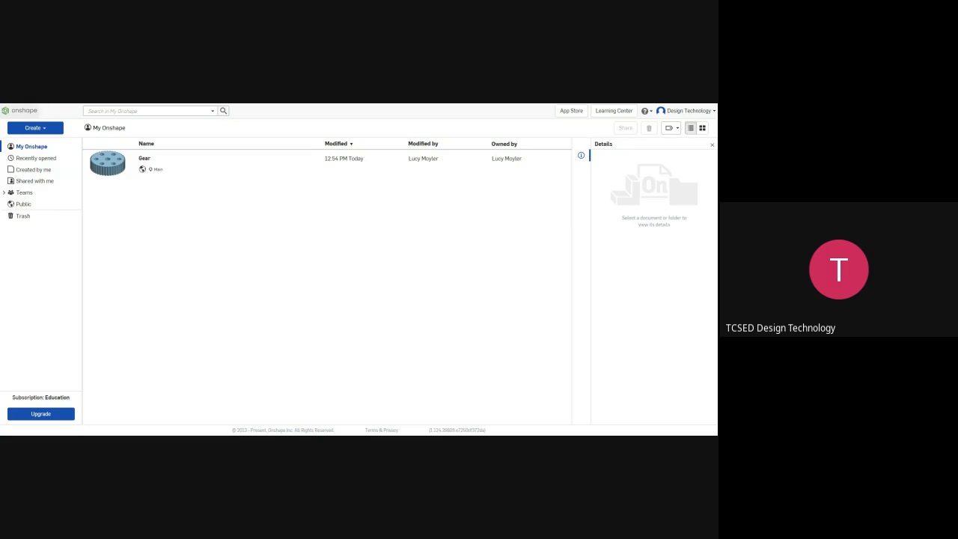
Step: Open the Gear document shared with the 10B ENG team
click(27, 193)
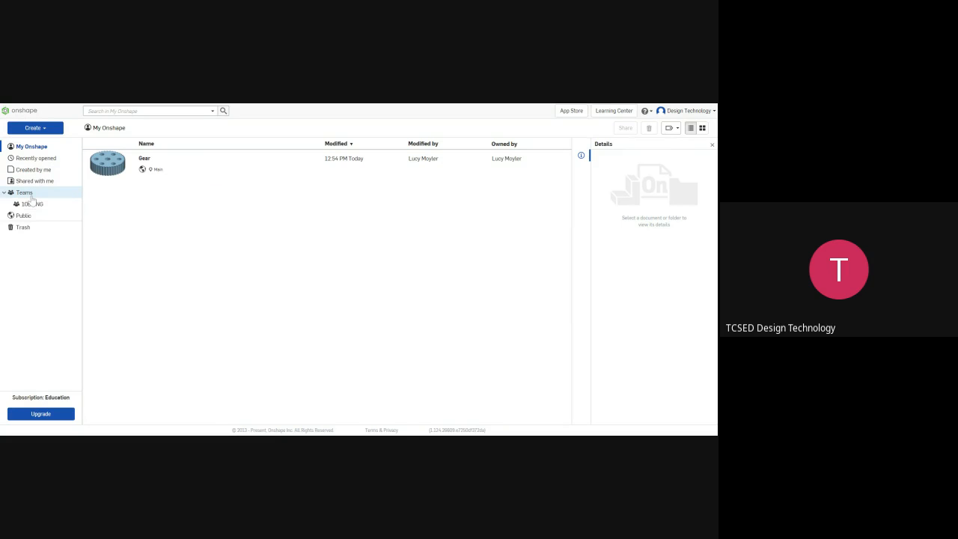
click(33, 208)
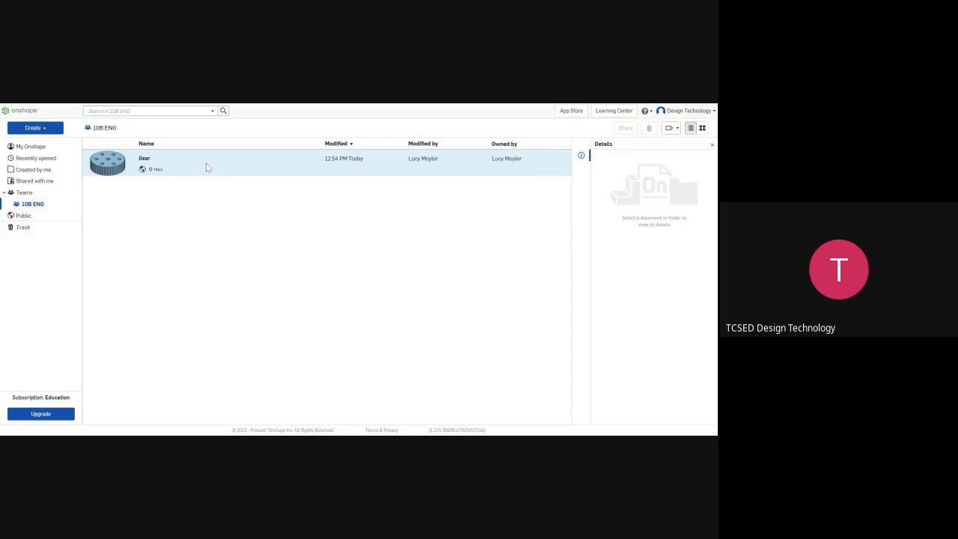
click(208, 168)
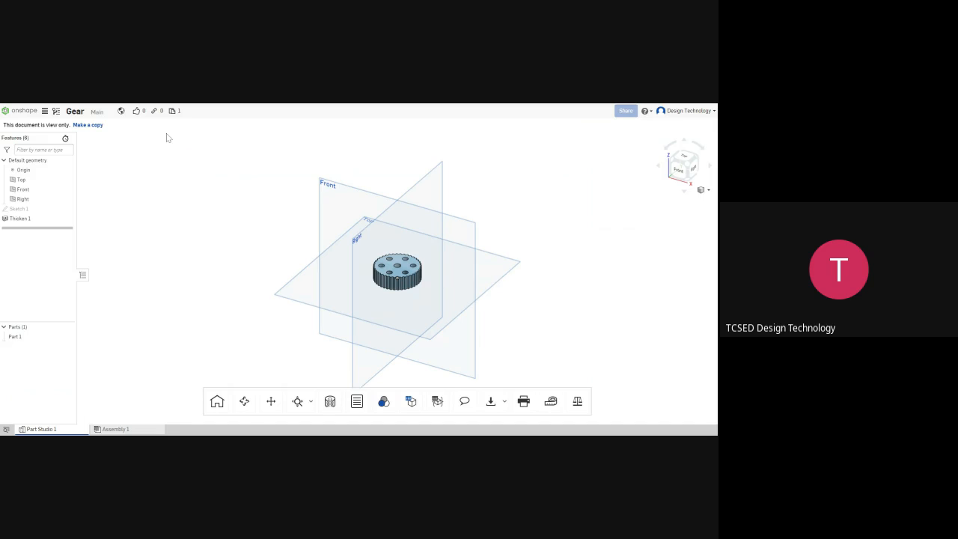
Step: Copy the view-only Gear workspace to a new document named "Demo: Gear orthographic"
click(92, 126)
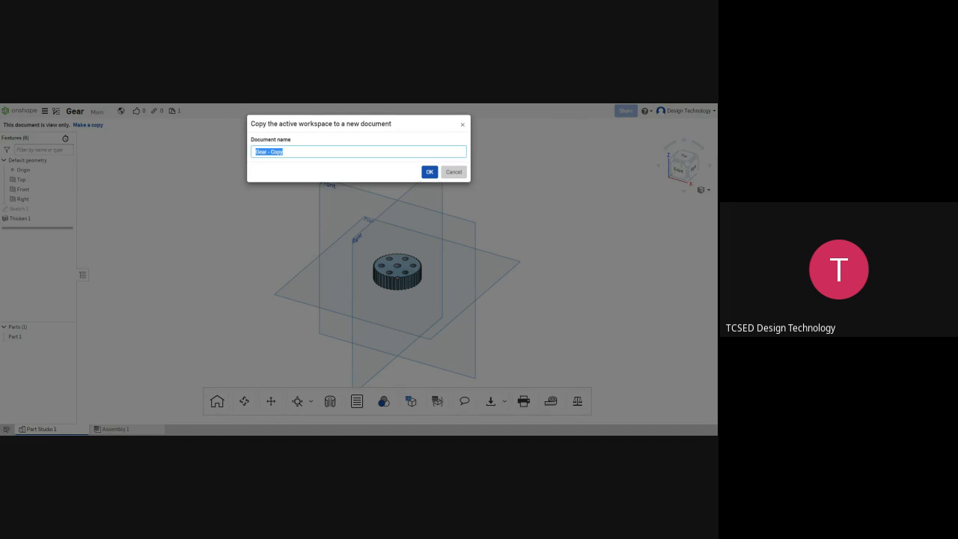
text(Demo: Gear orthographics)
key(BackSpace)
click(430, 172)
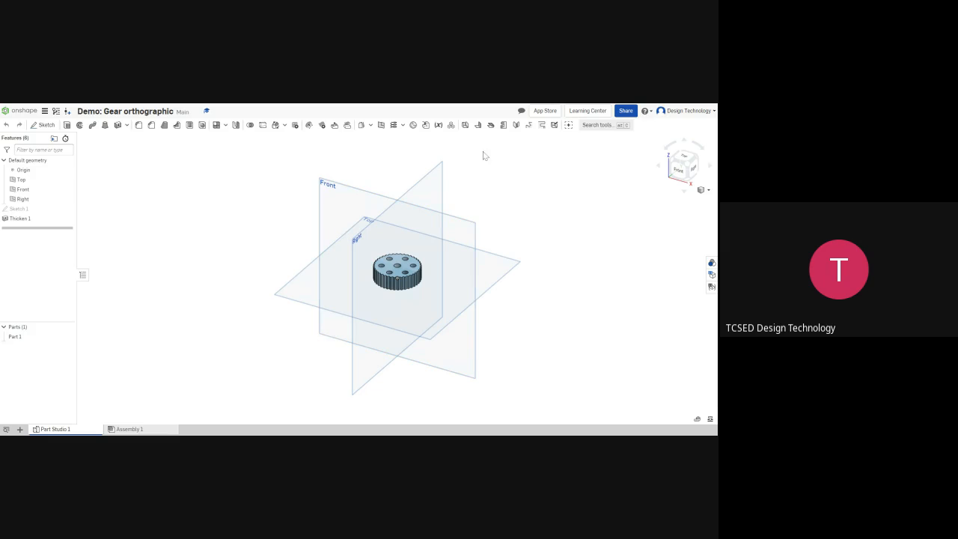
Step: Share the document with the 10B ENG team with "Can view" access, allowing comments only
click(626, 111)
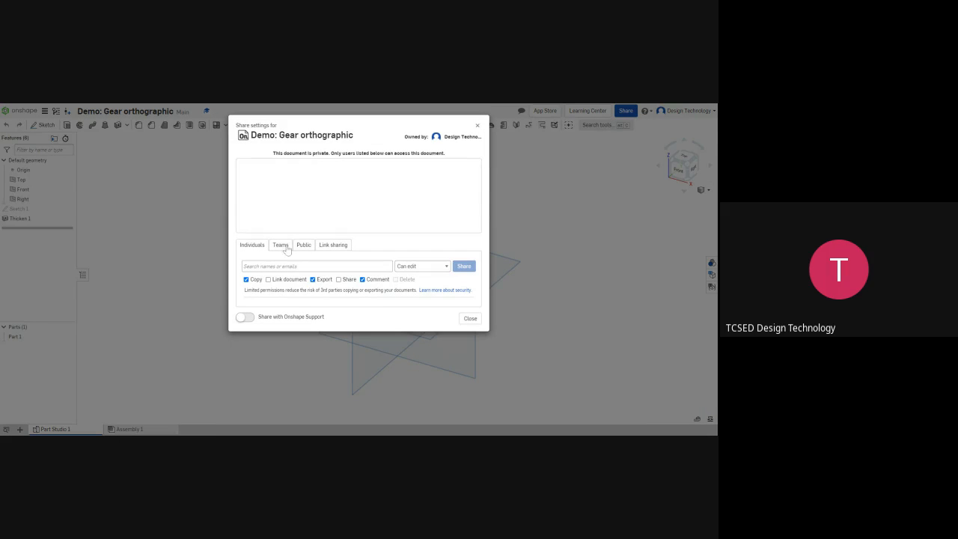
click(282, 249)
click(291, 267)
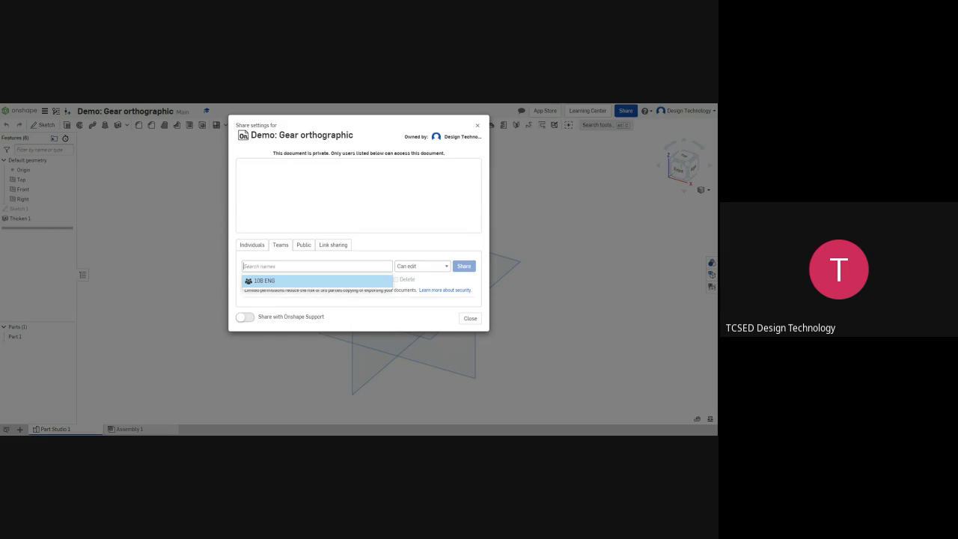
click(277, 283)
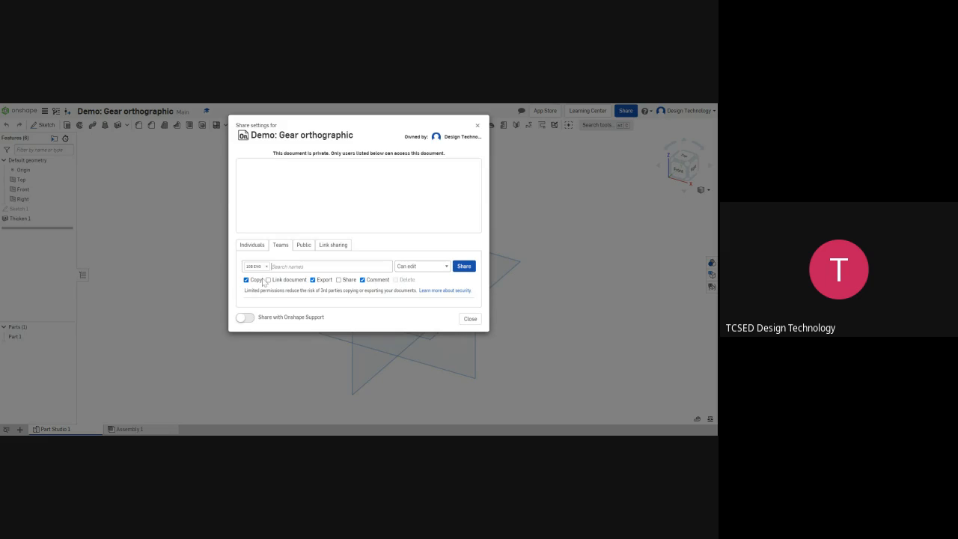
click(424, 277)
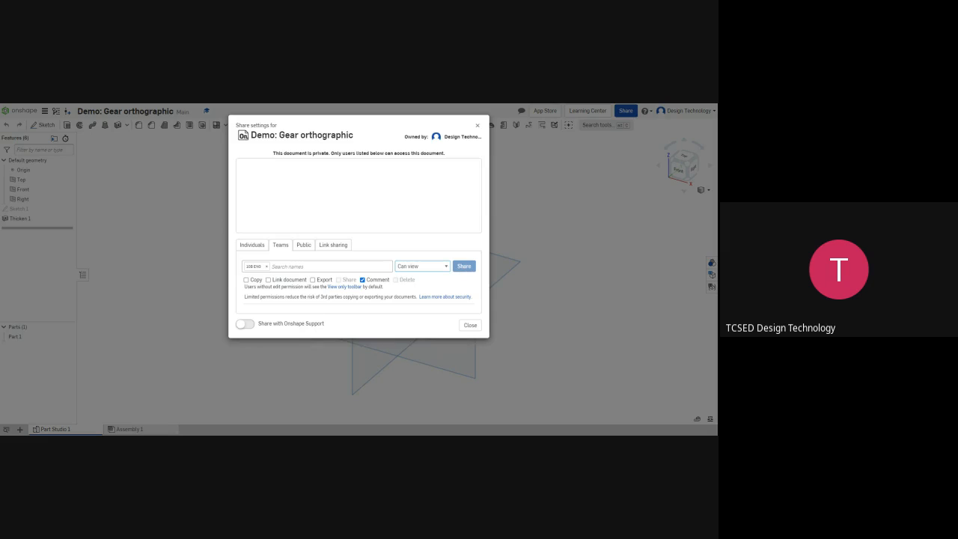
click(464, 267)
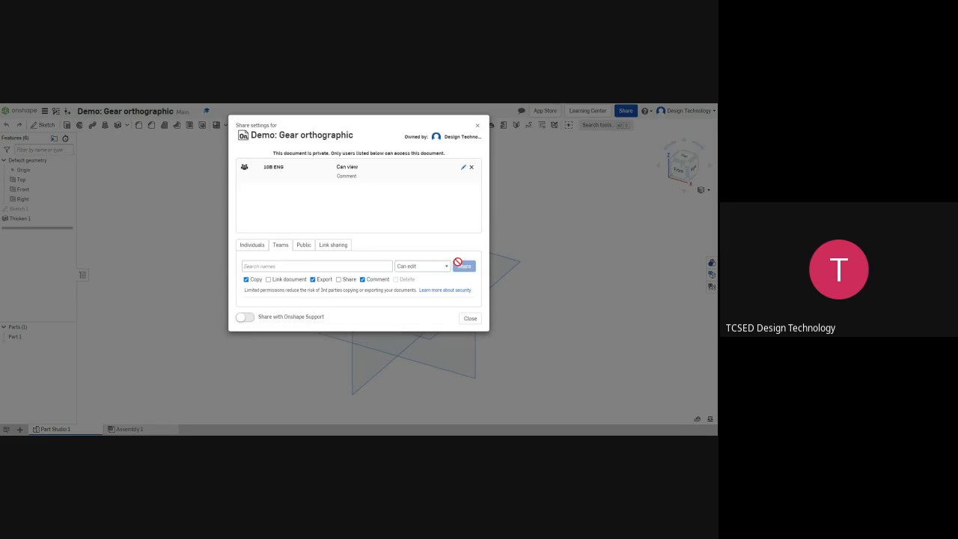
click(470, 319)
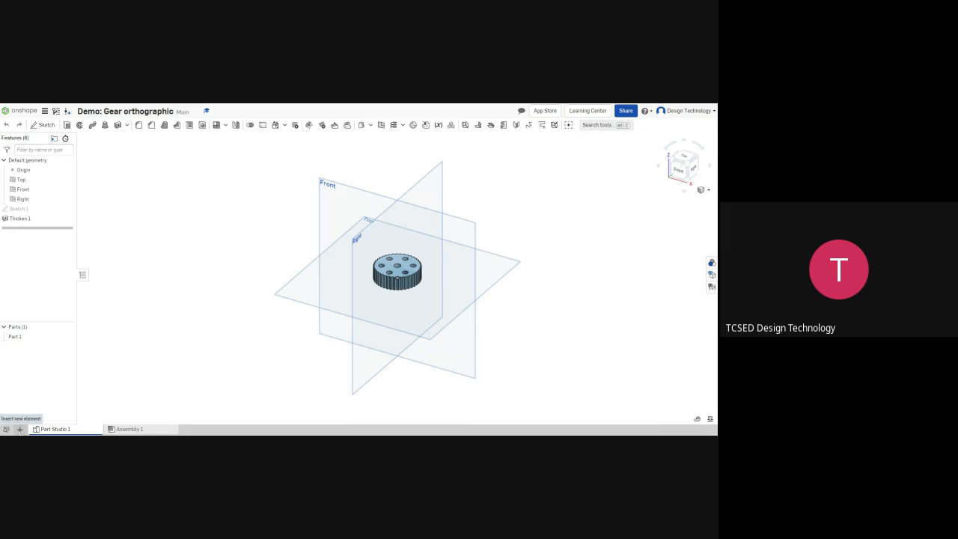
Step: Create a new drawing from the ISO_A4.dwt template with no views
click(20, 429)
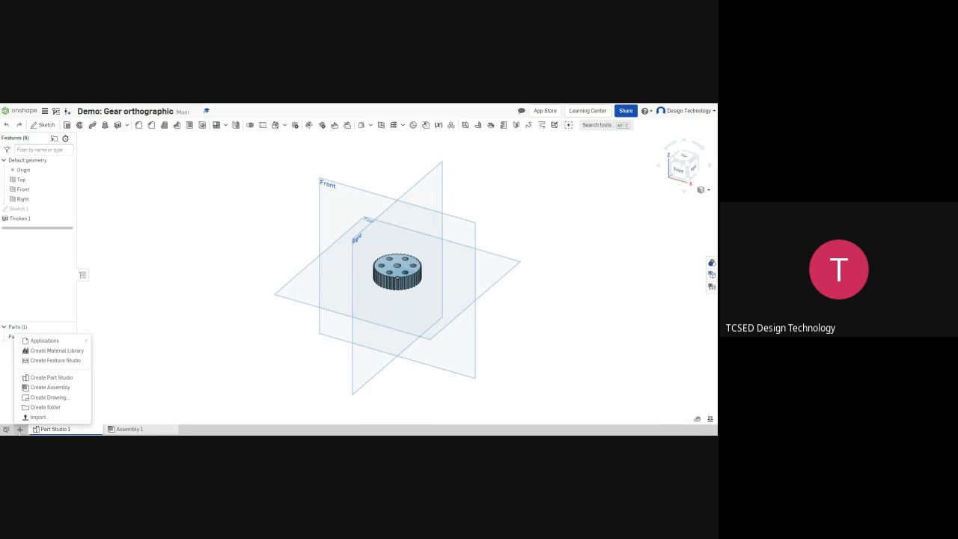
click(42, 398)
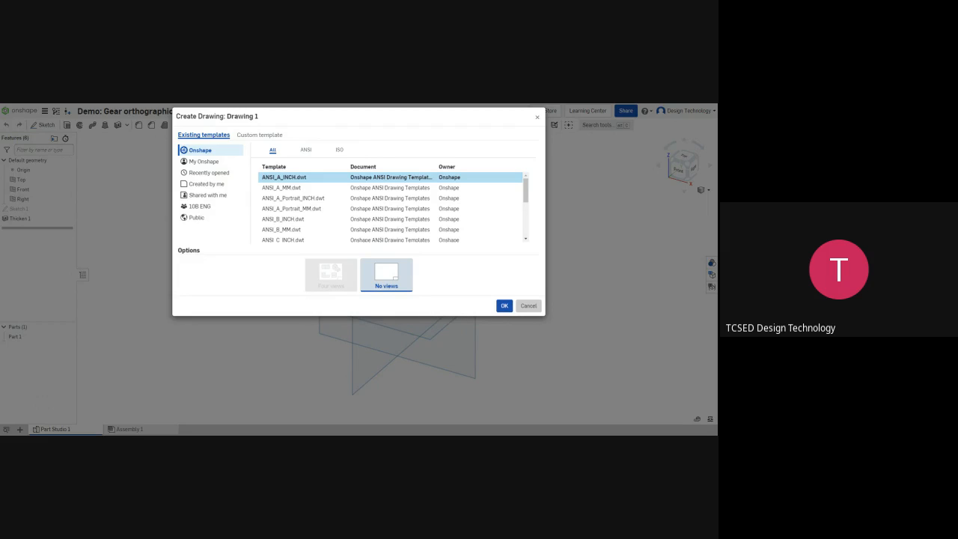
click(306, 153)
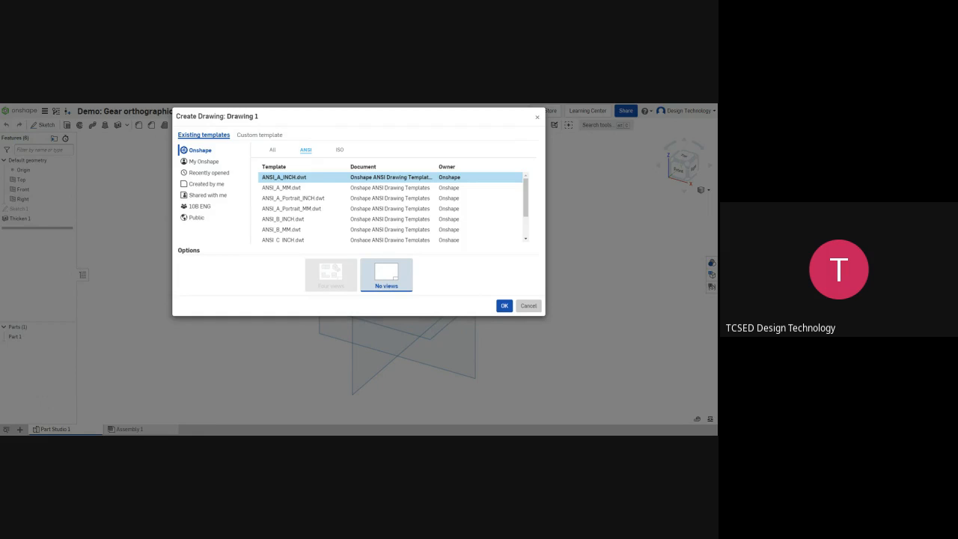
click(339, 150)
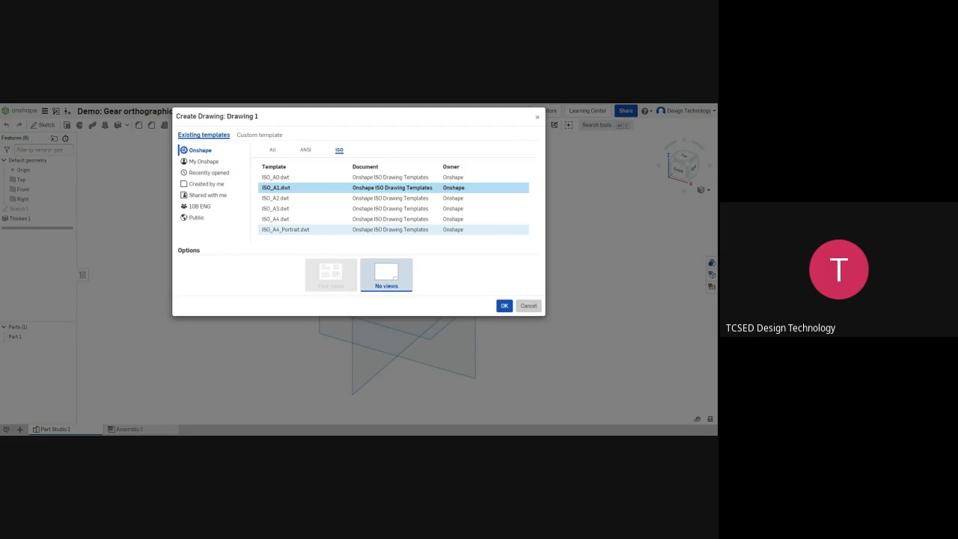
click(345, 220)
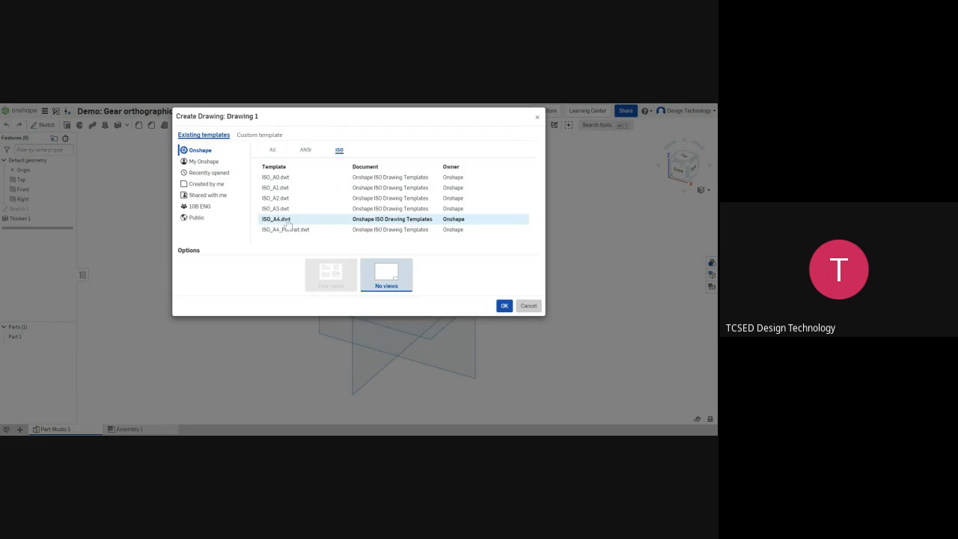
click(505, 308)
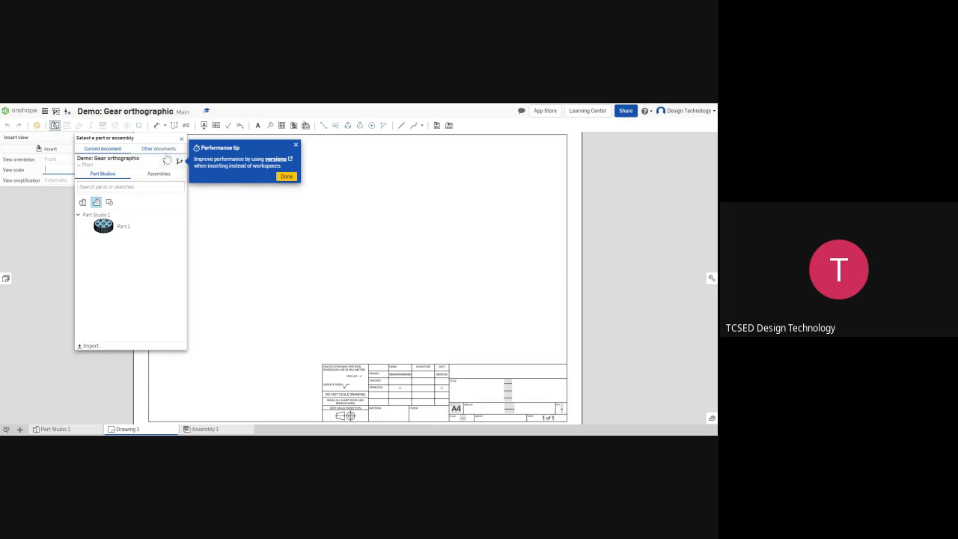
Step: Dismiss the performance tip and choose Part 1 from Part Studio 1 as the part for the inserted view
click(295, 144)
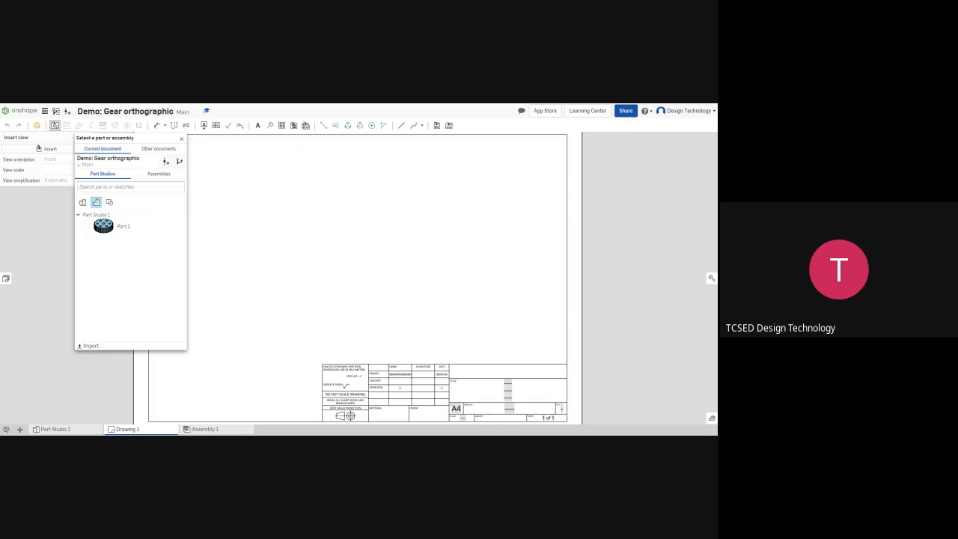
click(114, 233)
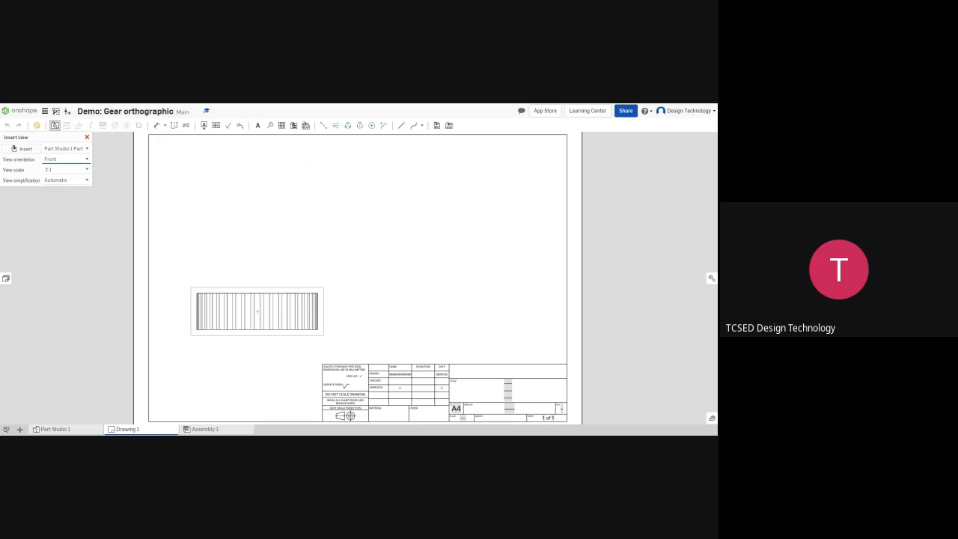
Step: Try view scales of 3:1 and 1:1 for the gear's front view
click(86, 171)
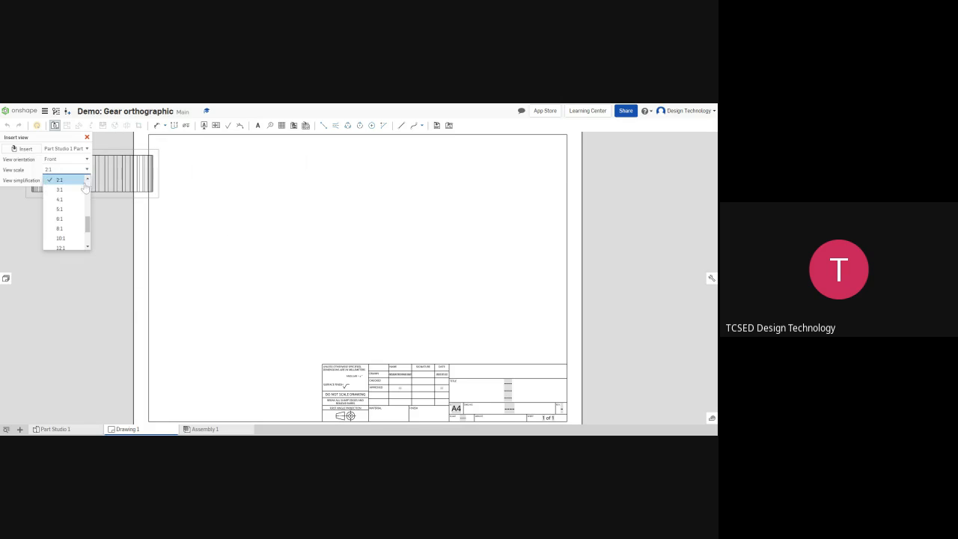
click(71, 191)
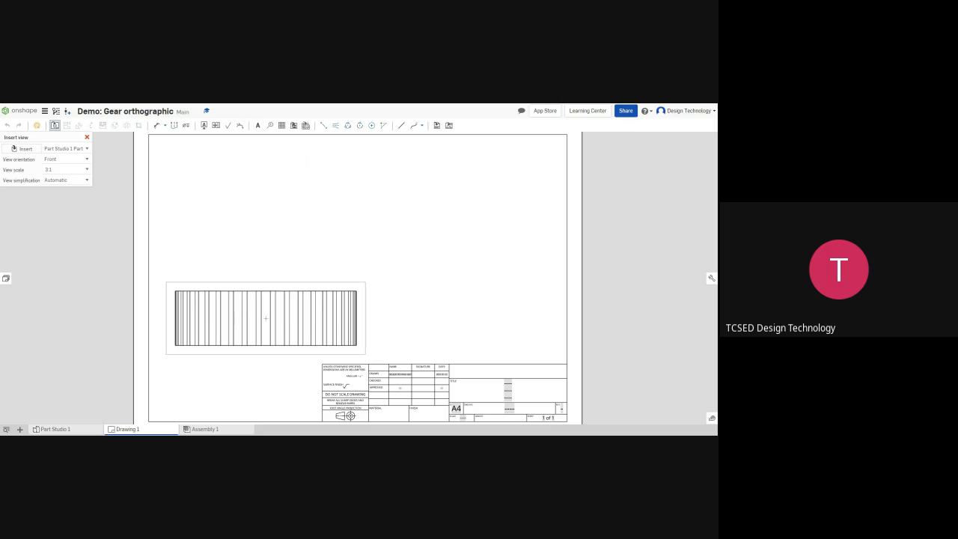
click(86, 171)
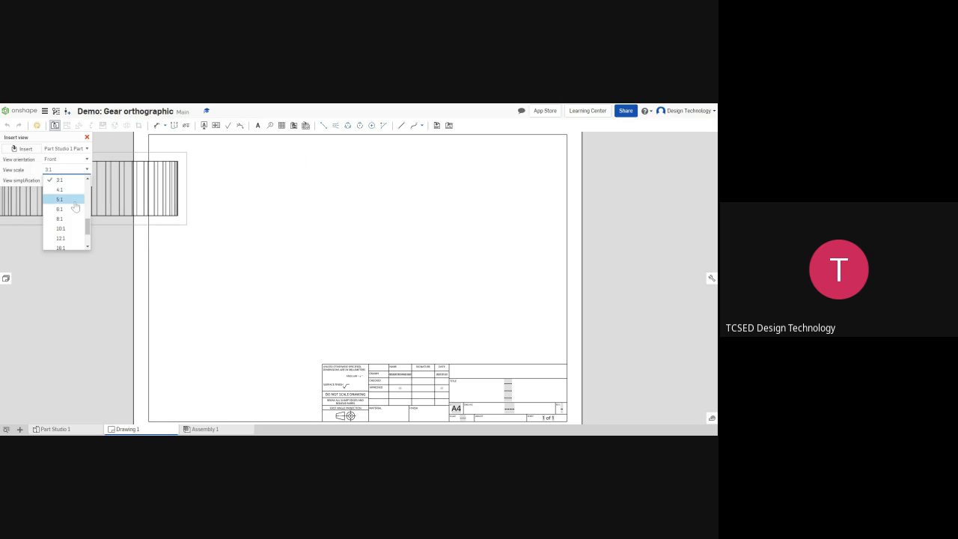
scroll(75, 206, up, 5)
click(60, 179)
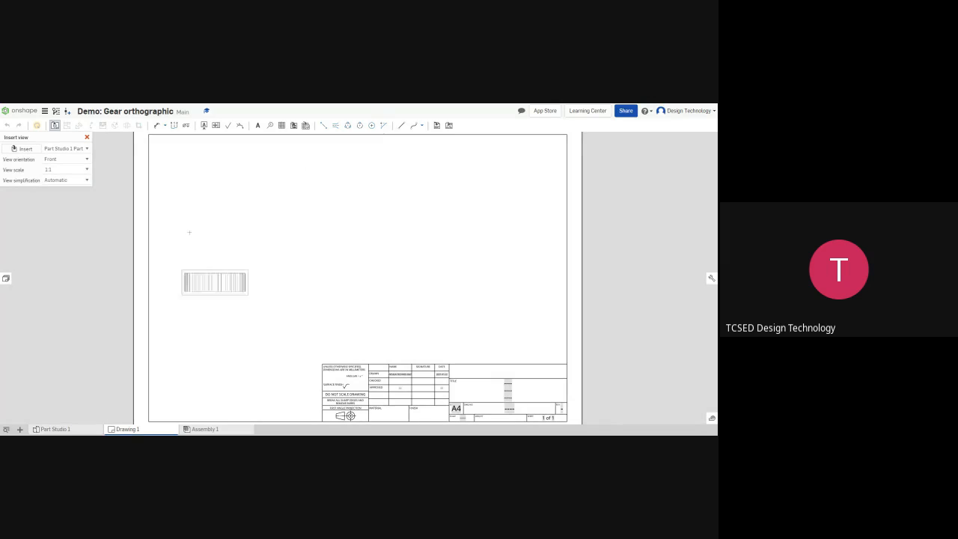
Step: Set the view scale to 2:1 and place the gear's front view in the lower left area of the sheet
click(75, 170)
scroll(78, 211, down, 5)
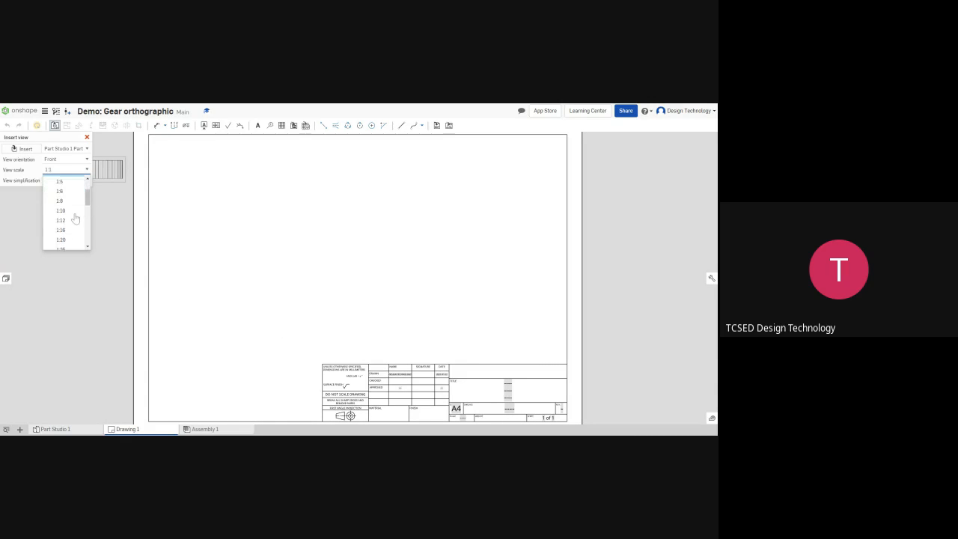
click(59, 195)
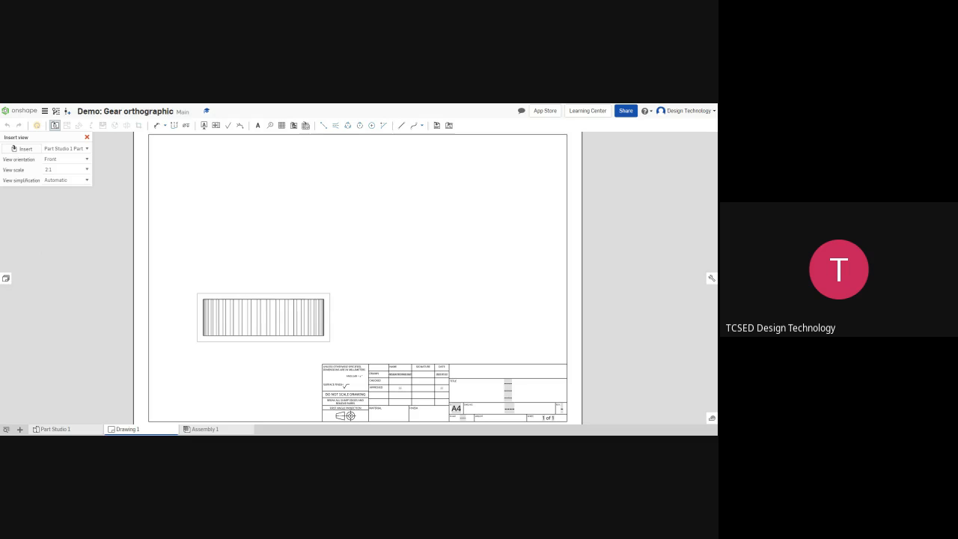
click(264, 318)
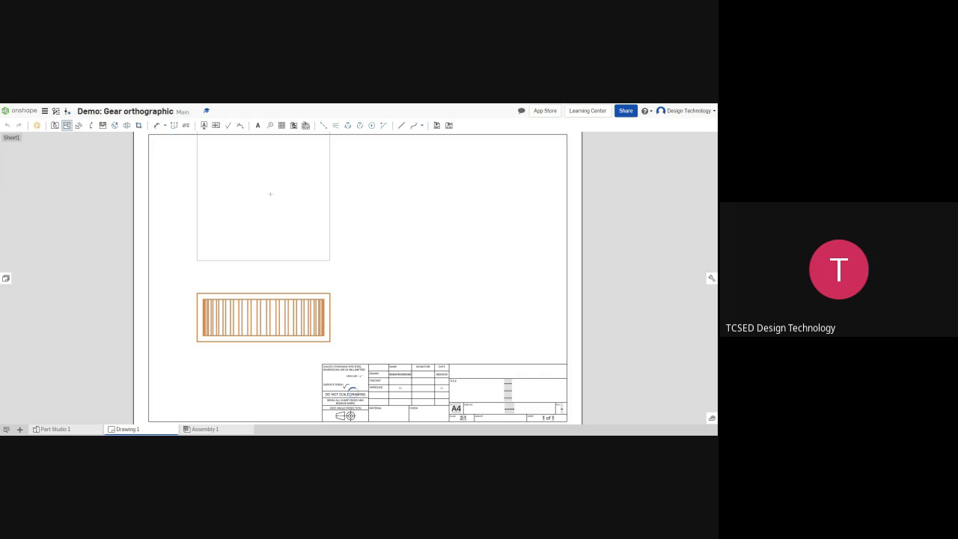
Step: Project a top view above the gear's front view and a side view to the right of it
click(266, 210)
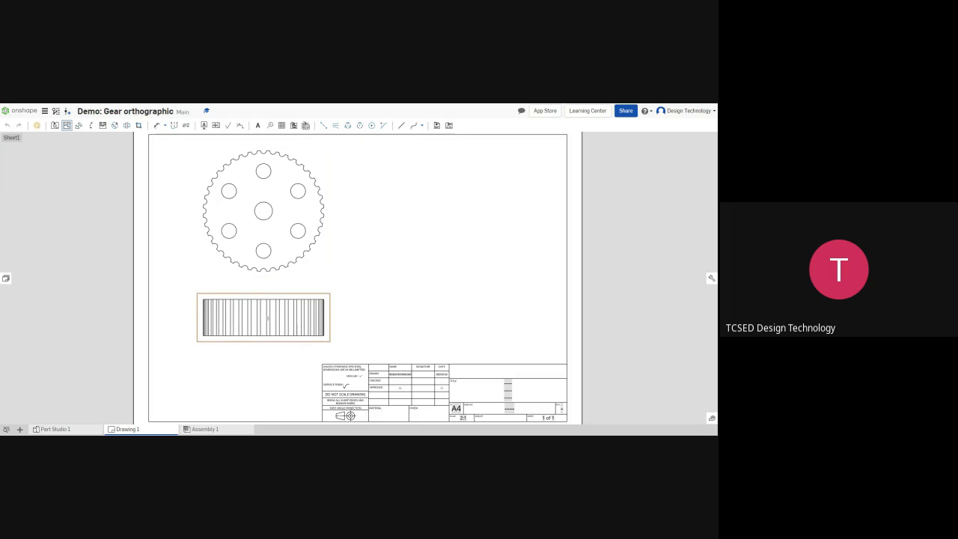
click(268, 318)
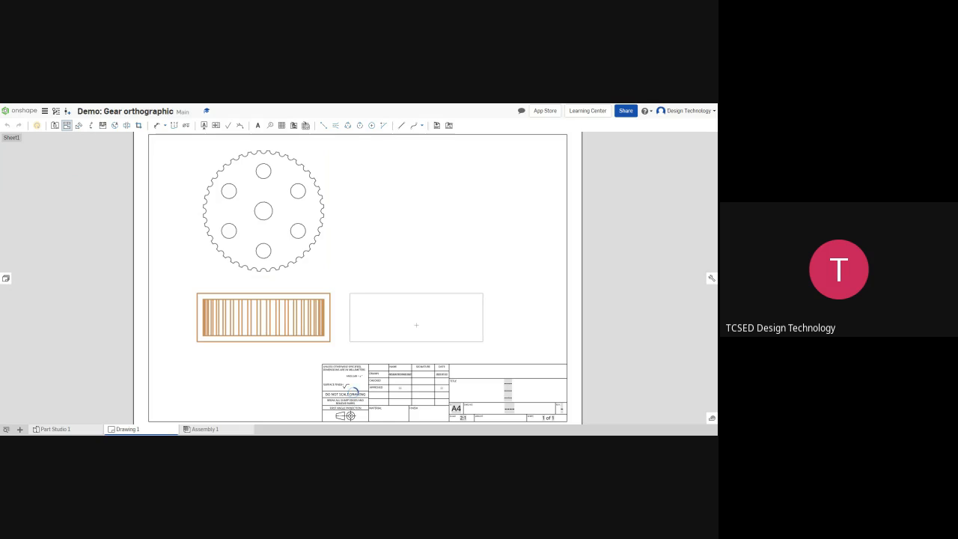
click(416, 325)
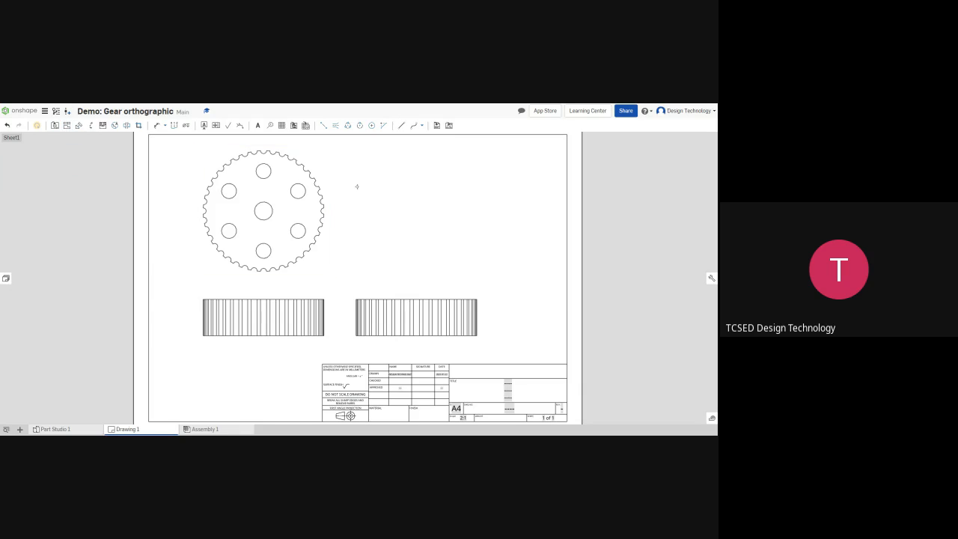
Step: Move the gear's front view slightly left and down on the sheet
click(293, 329)
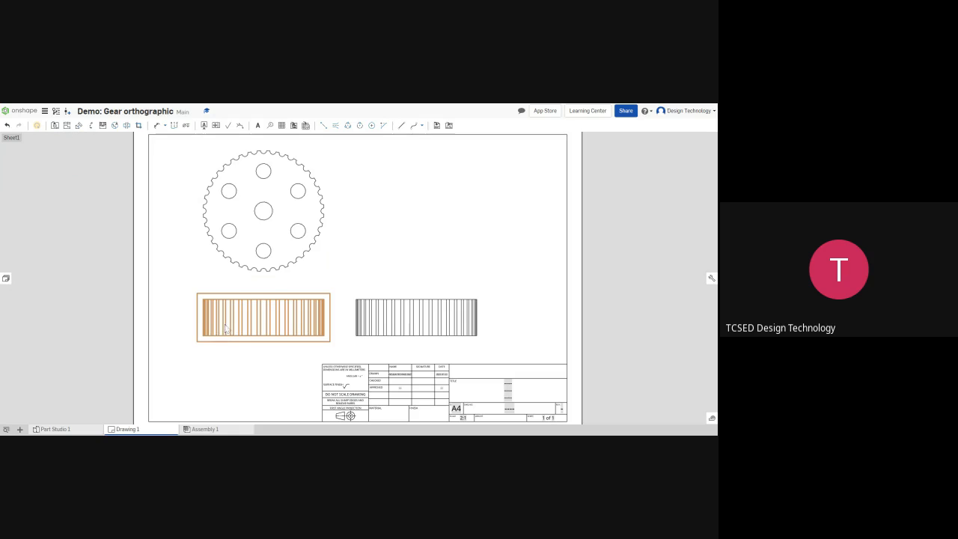
drag(225, 328, 264, 332)
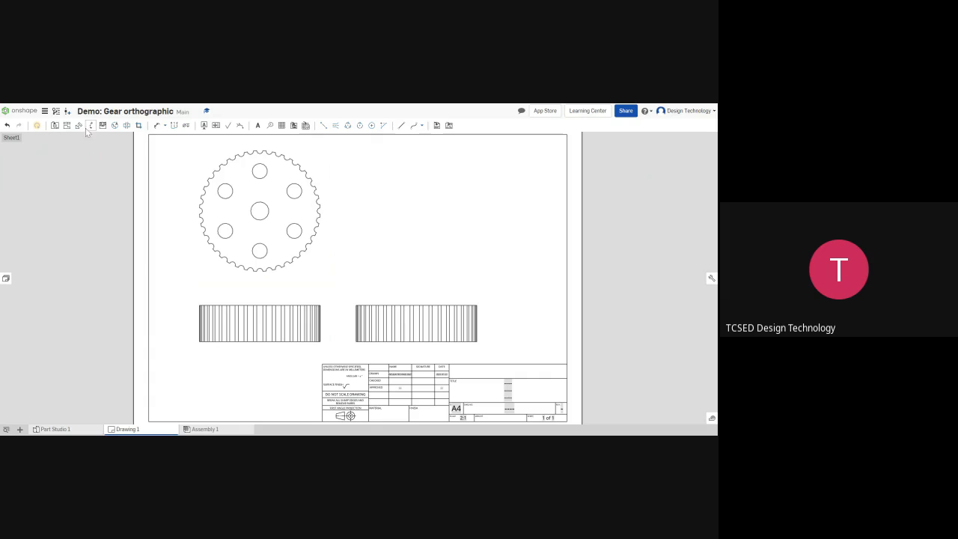
Step: Dimension the diameter of the upper right hole in the gear's top view, with the text outside the gear
click(160, 126)
click(166, 126)
click(163, 127)
click(158, 127)
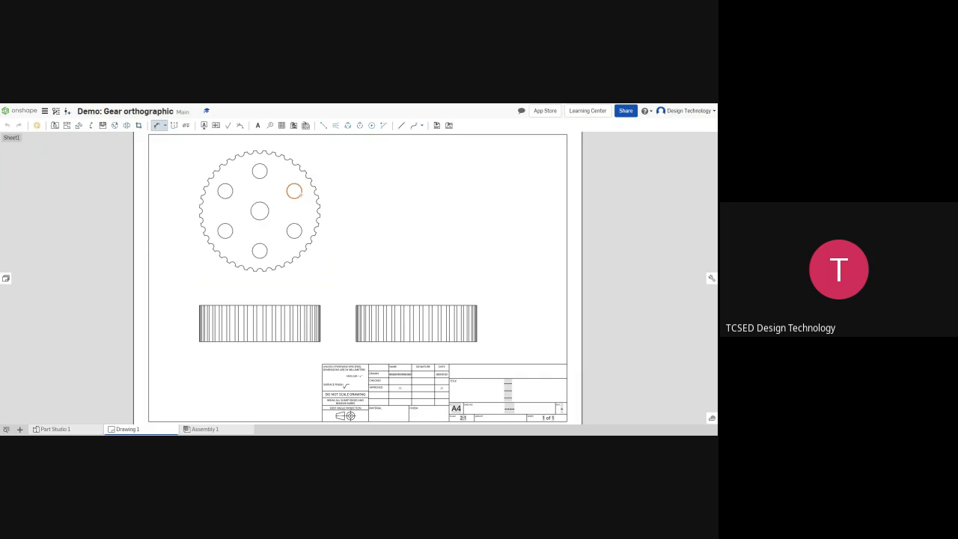
click(297, 193)
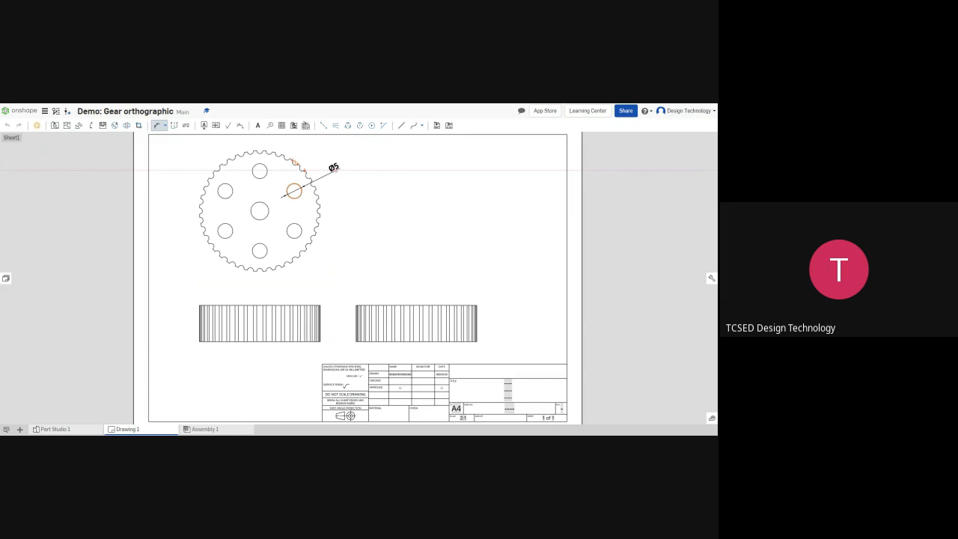
click(337, 168)
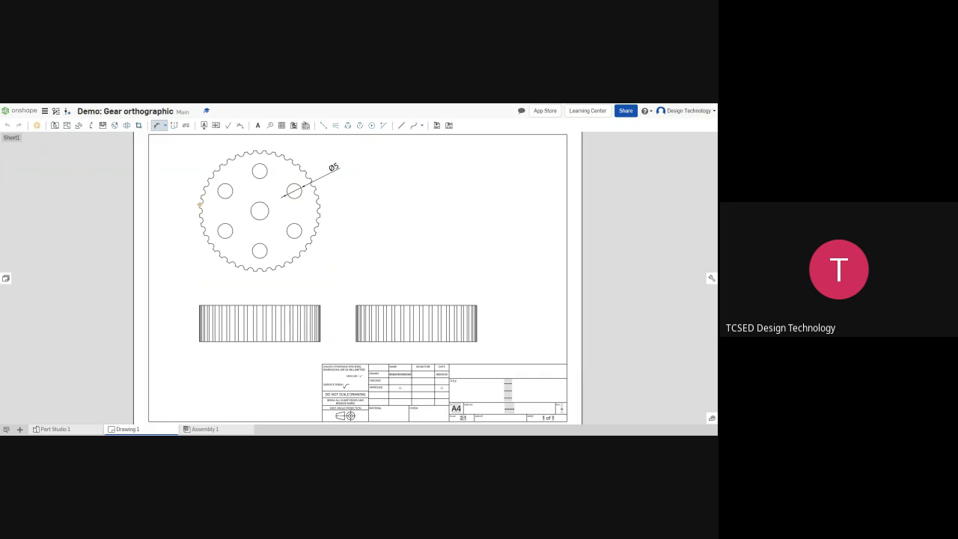
click(199, 205)
click(320, 204)
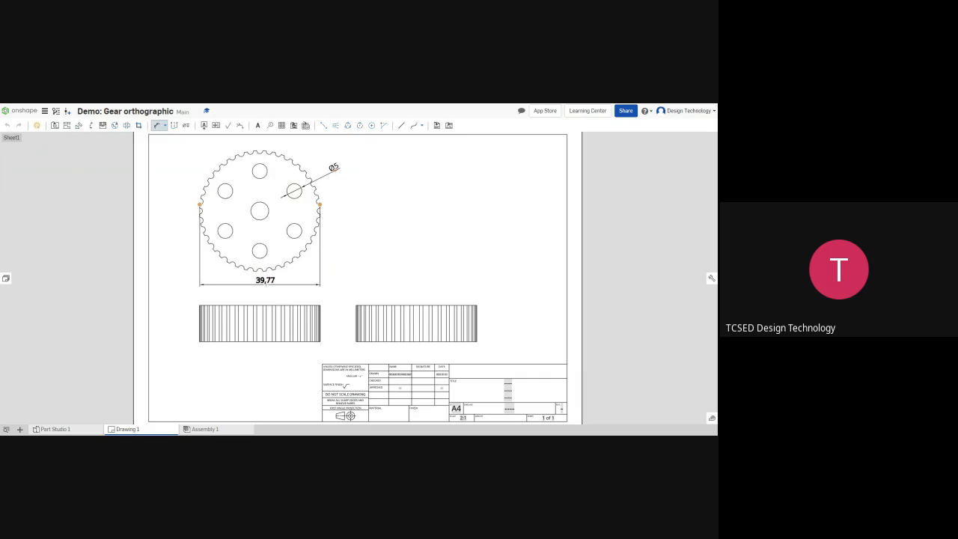
key(Escape)
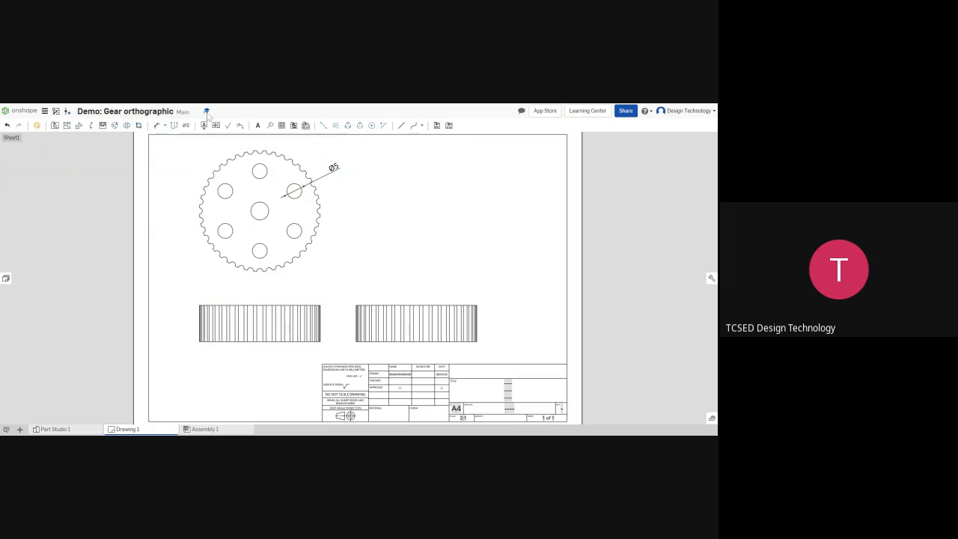
click(165, 127)
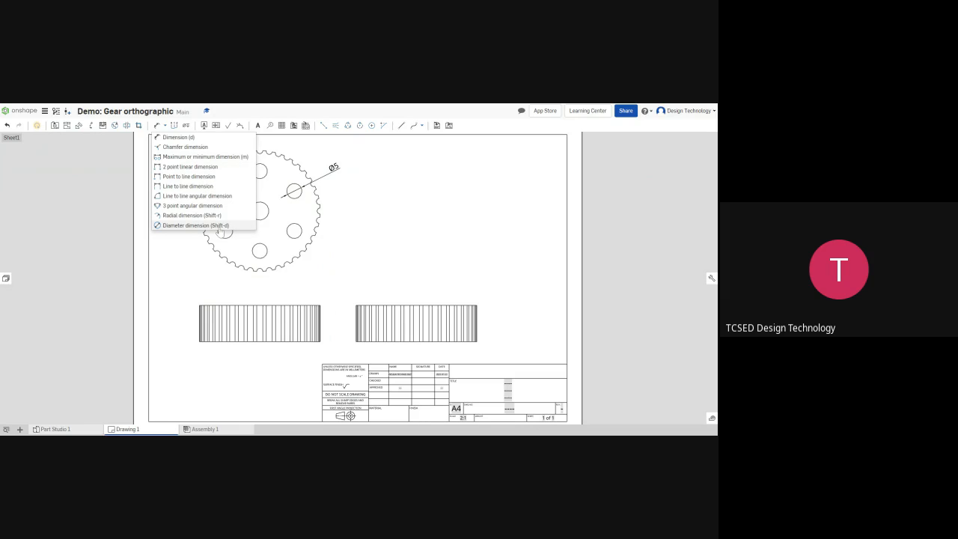
click(219, 227)
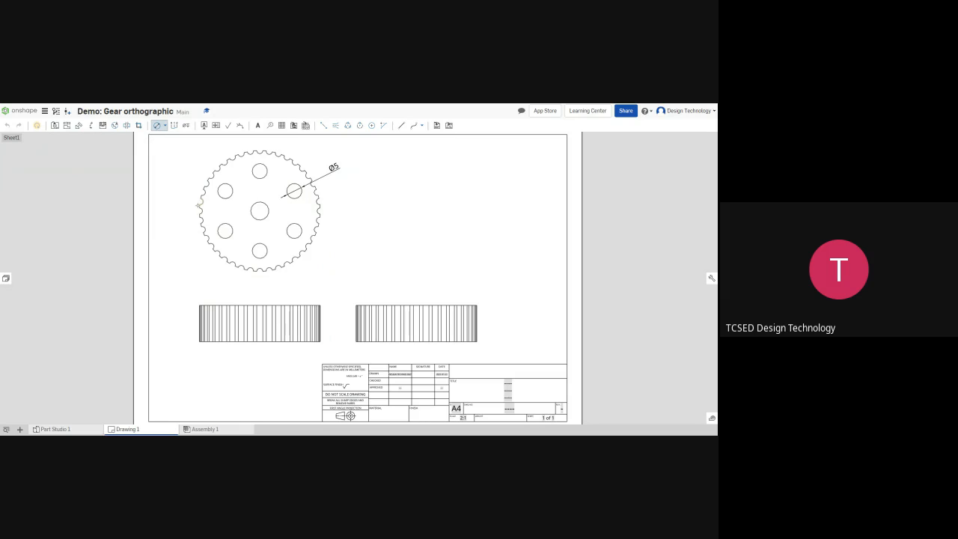
Step: Dimension the diameter of the gear's centre hole in the top view, with the text outside the gear
click(166, 126)
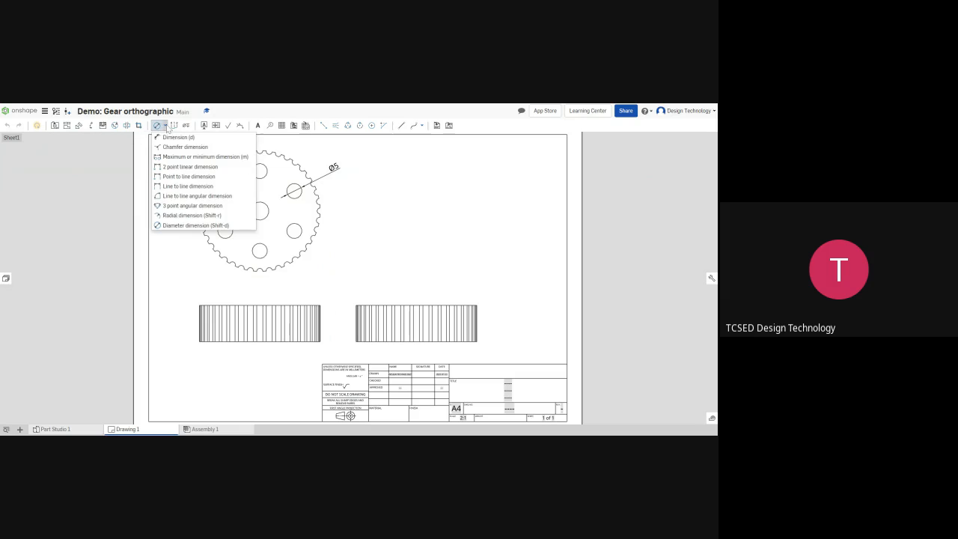
click(171, 138)
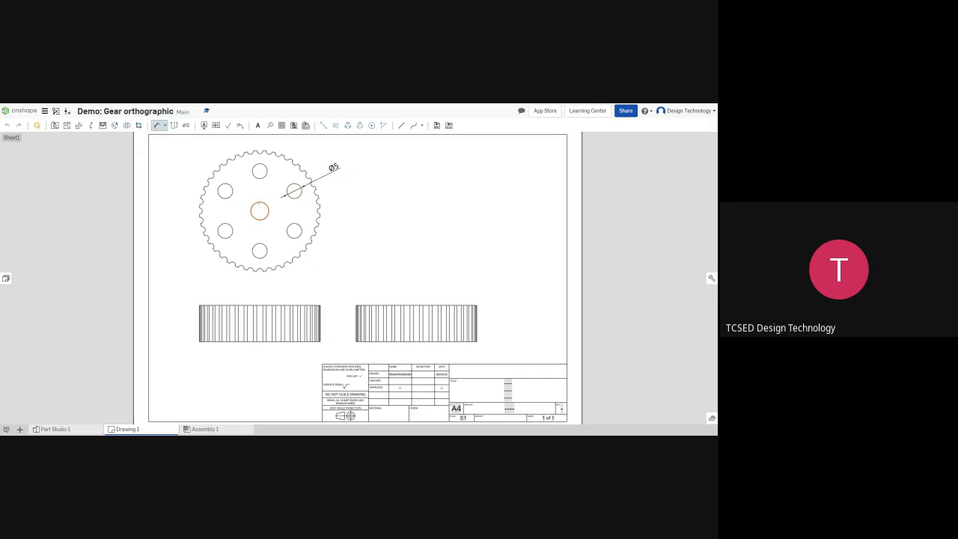
click(259, 204)
click(346, 197)
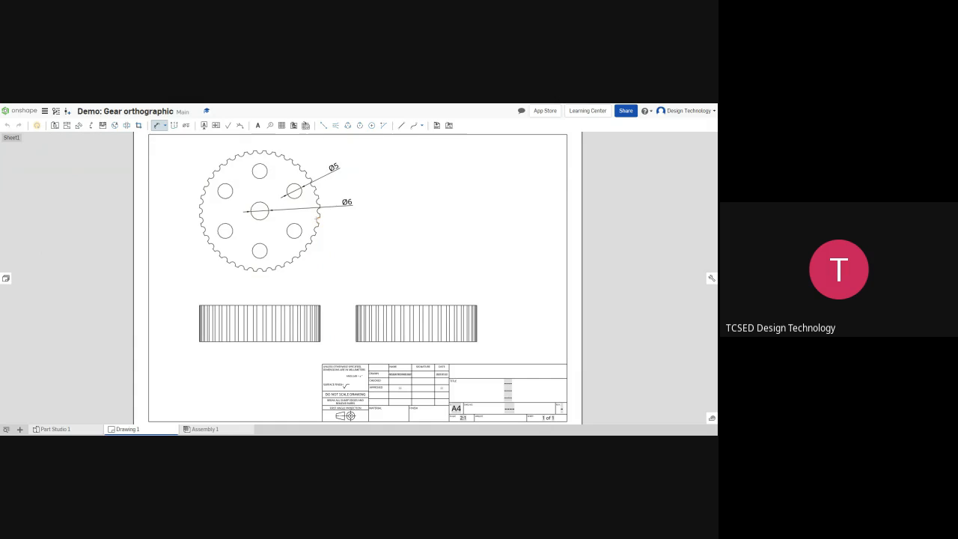
Step: Dimension the radius of a tooth notch on the right edge of the gear's top view, with the text outside the gear
scroll(316, 217, up, 5)
scroll(316, 217, up, 5)
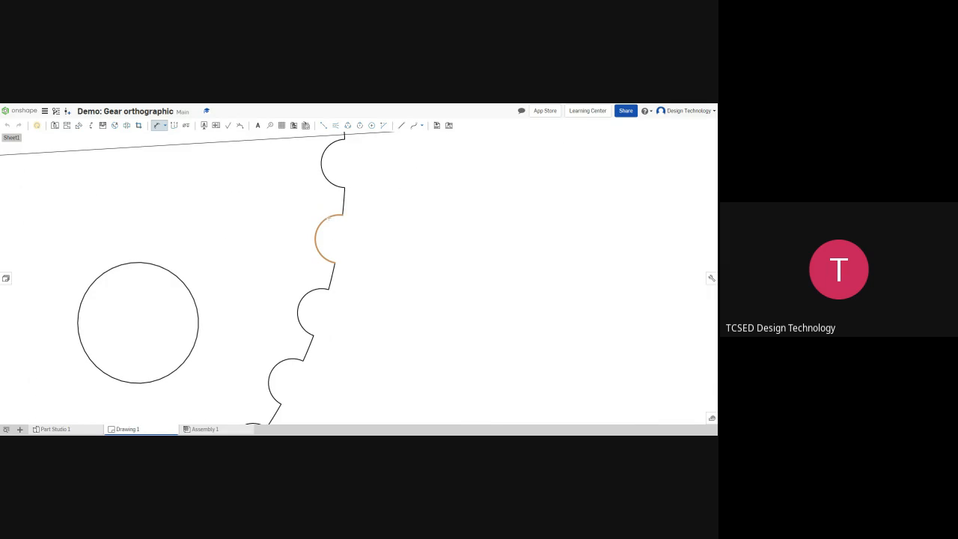
click(327, 218)
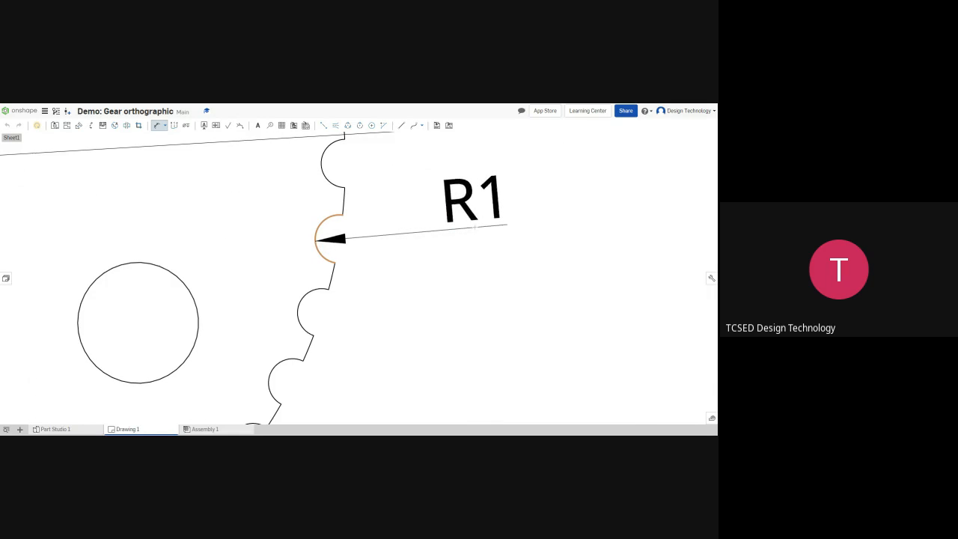
click(484, 229)
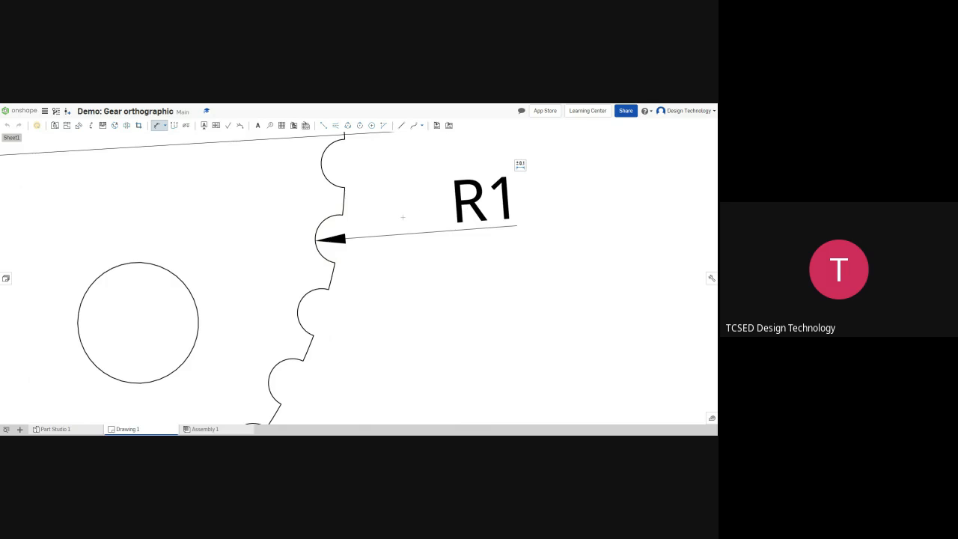
scroll(403, 218, down, 10)
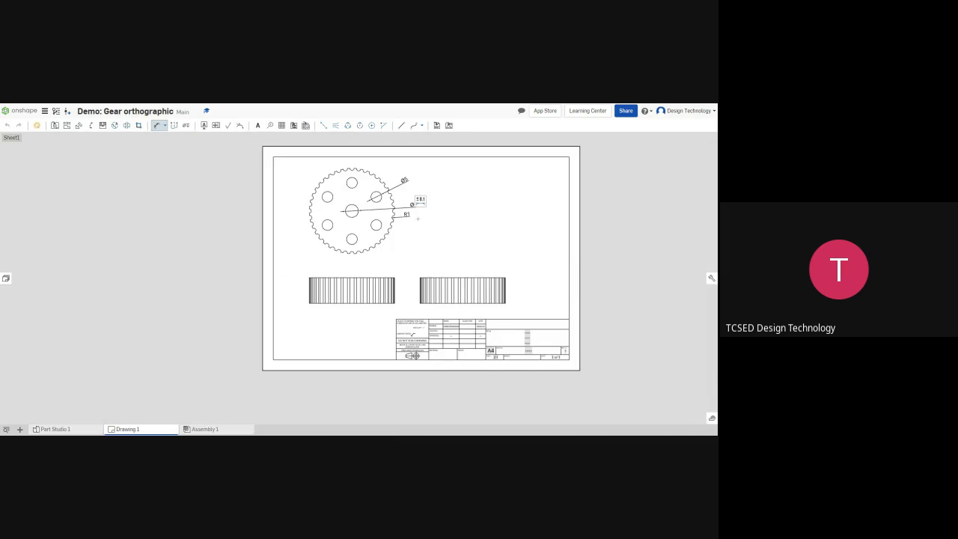
scroll(418, 218, up, 2)
scroll(503, 231, down, 1)
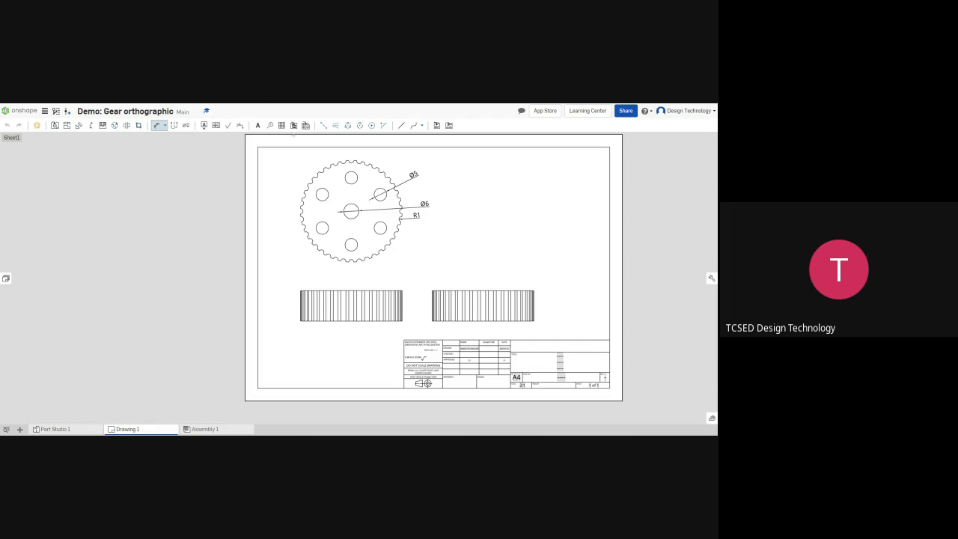
scroll(390, 307, down, 6)
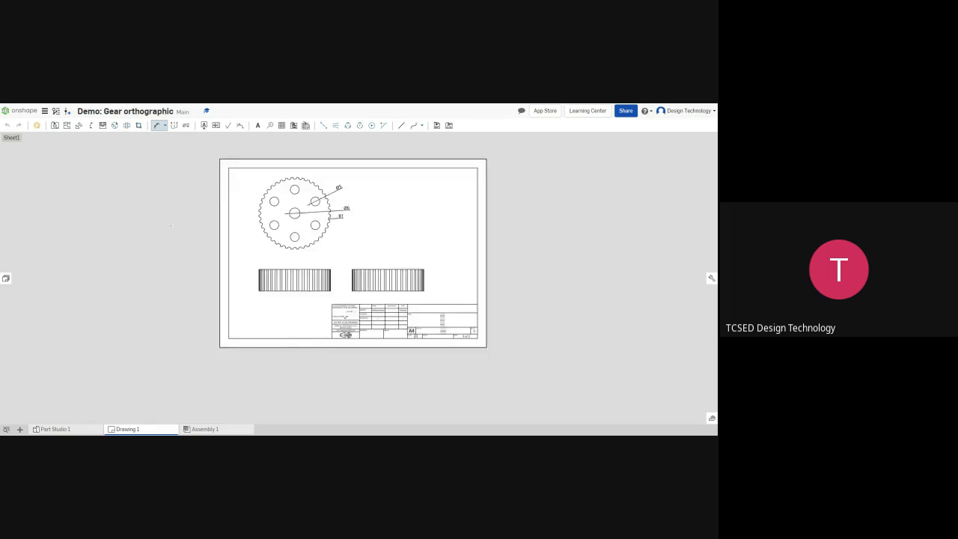
scroll(457, 156, up, 7)
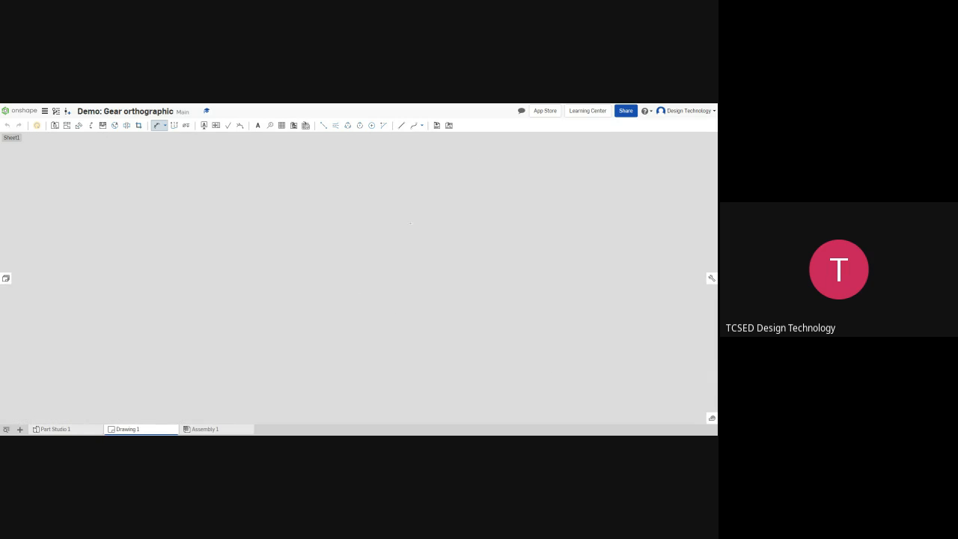
scroll(311, 255, down, 9)
scroll(263, 306, up, 4)
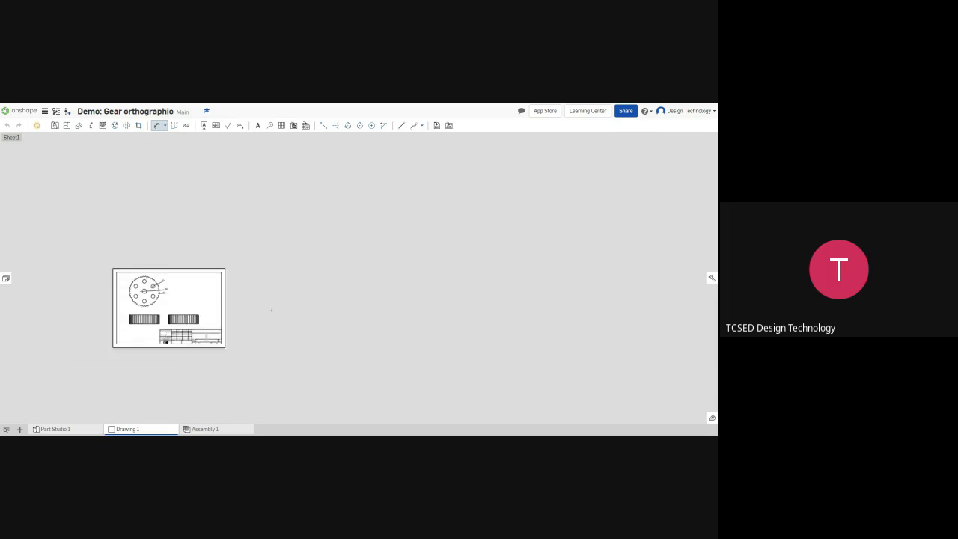
scroll(367, 296, down, 4)
scroll(380, 287, up, 3)
scroll(380, 287, up, 1)
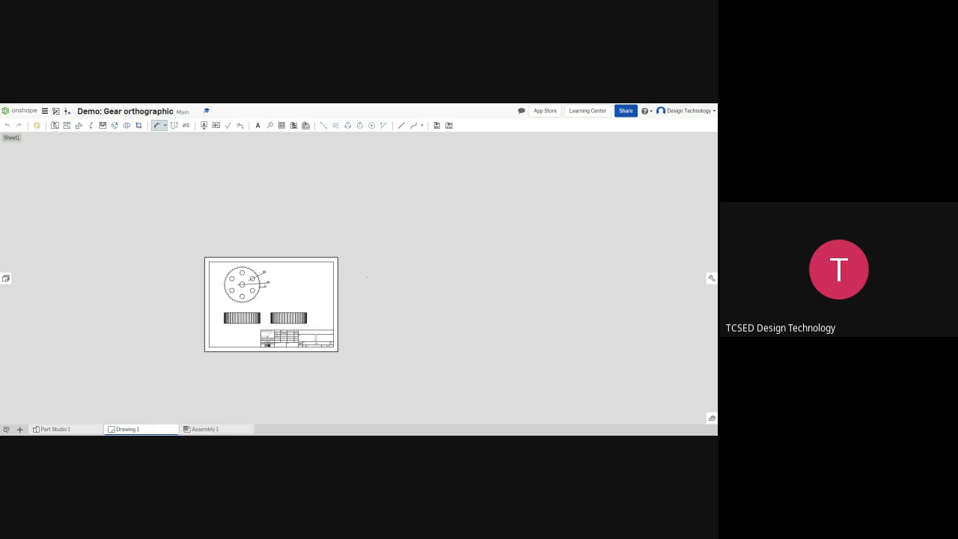
Step: Zoom the drawing to fit the view and restart the general Dimension command for the gear's side view
key(Escape)
right_click(390, 267)
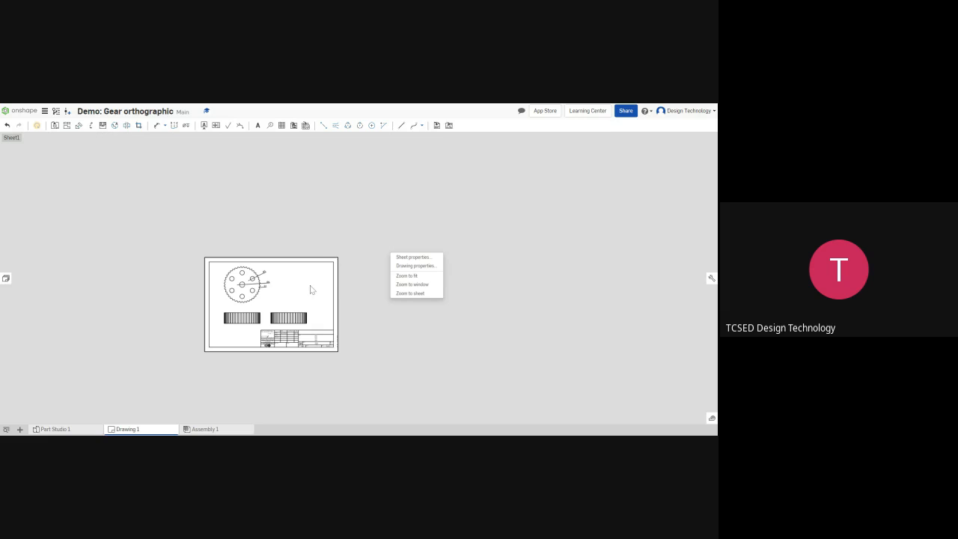
click(410, 277)
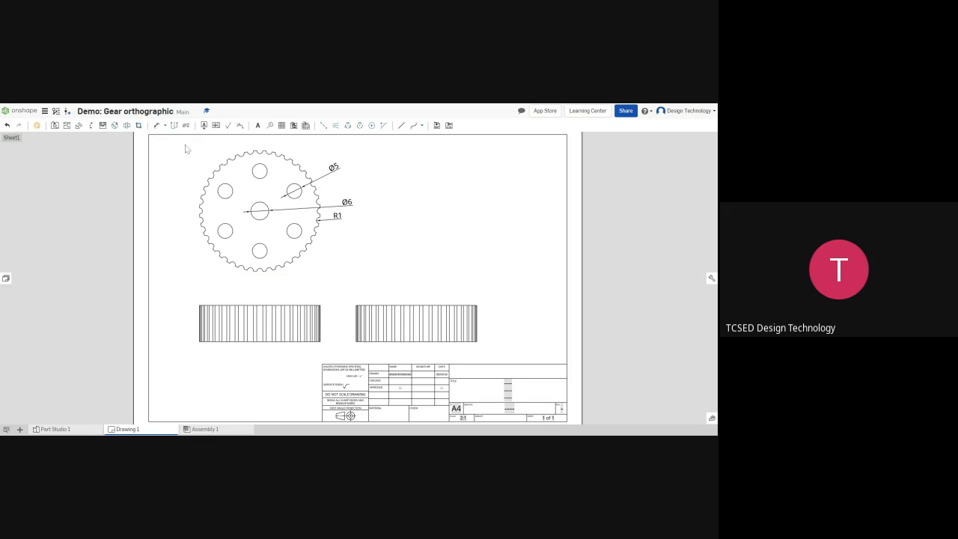
click(157, 125)
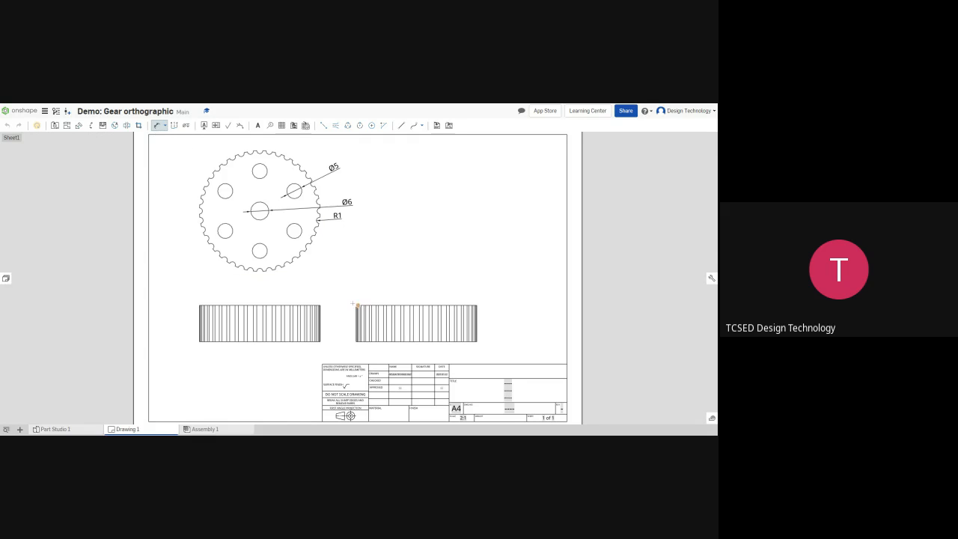
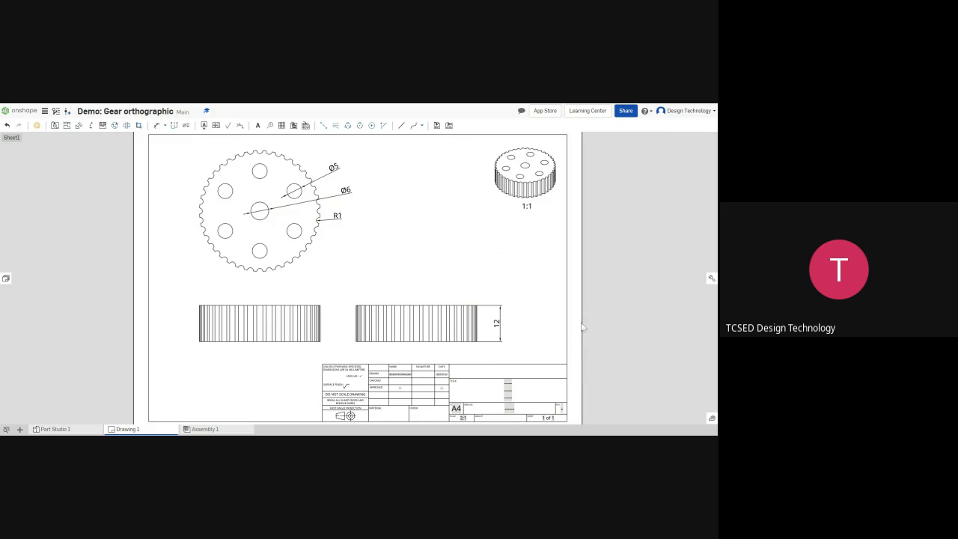
Step: Change the projection label in the title block to THIRD ANGLE PROJECTION
scroll(550, 395, up, 3)
scroll(334, 248, down, 2)
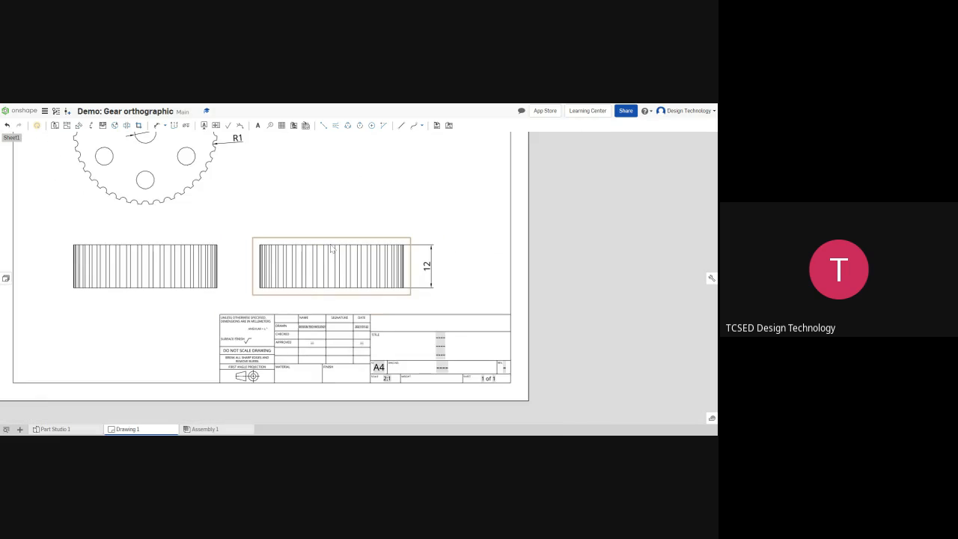
scroll(333, 250, down, 1)
scroll(394, 368, up, 3)
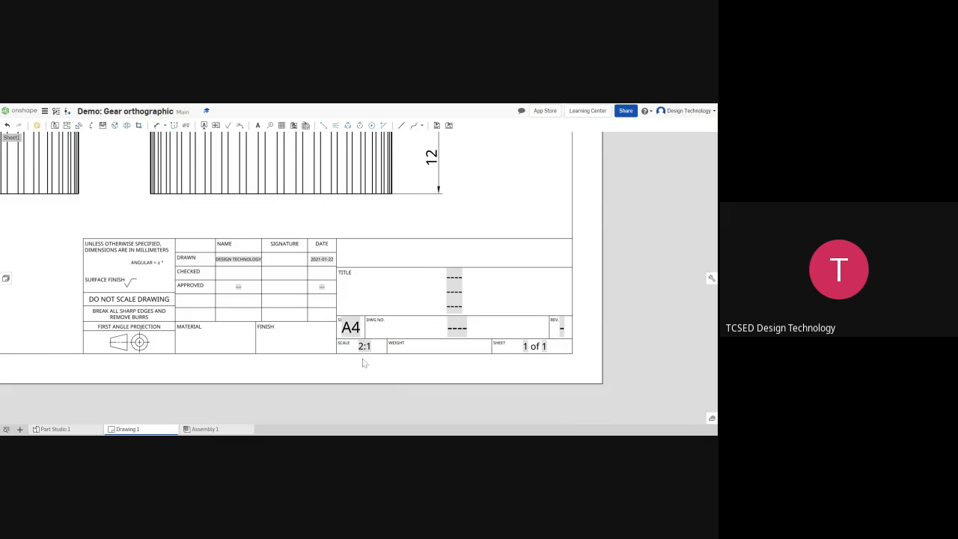
scroll(364, 363, up, 1)
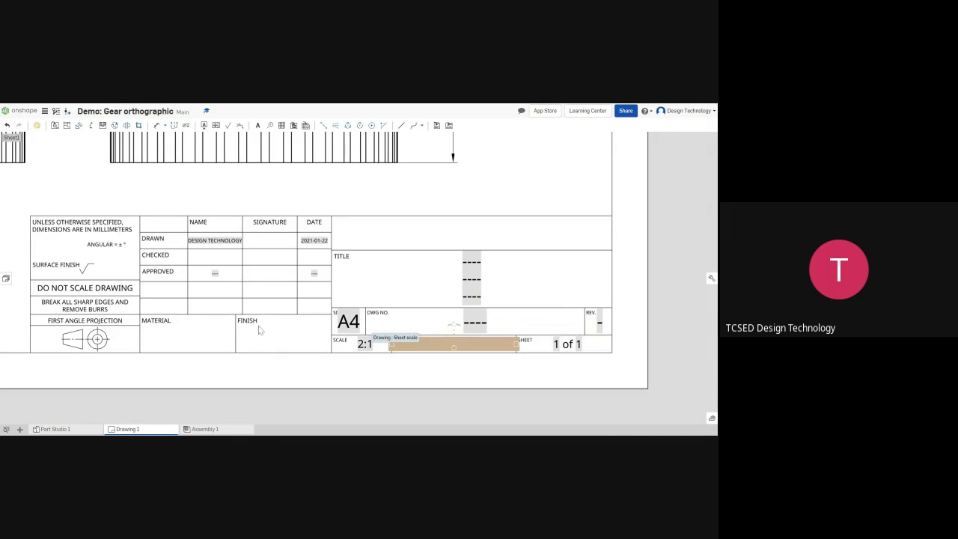
double_click(78, 323)
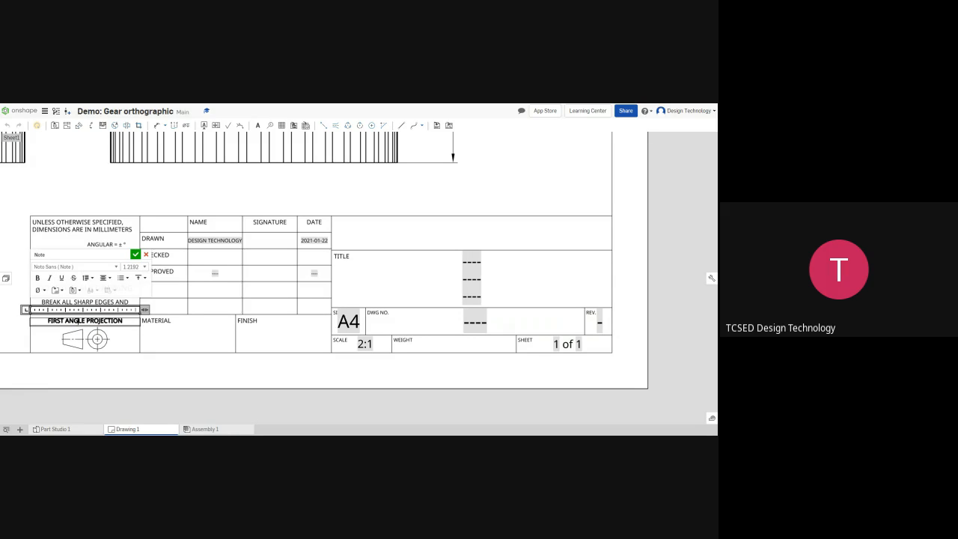
key(Delete)
key(Delete)
key(Delete)
key(Delete)
key(Delete)
key(Delete)
text(T)
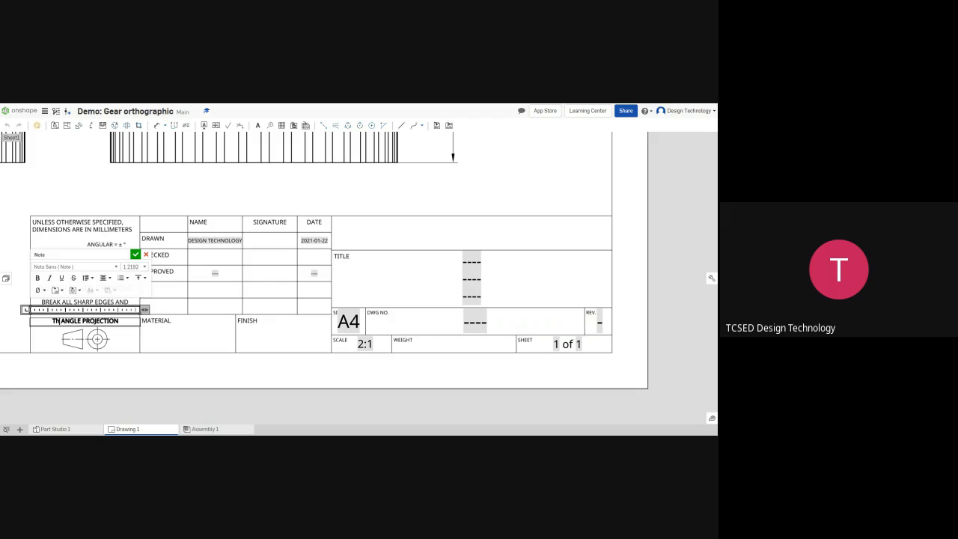
text(HIRD)
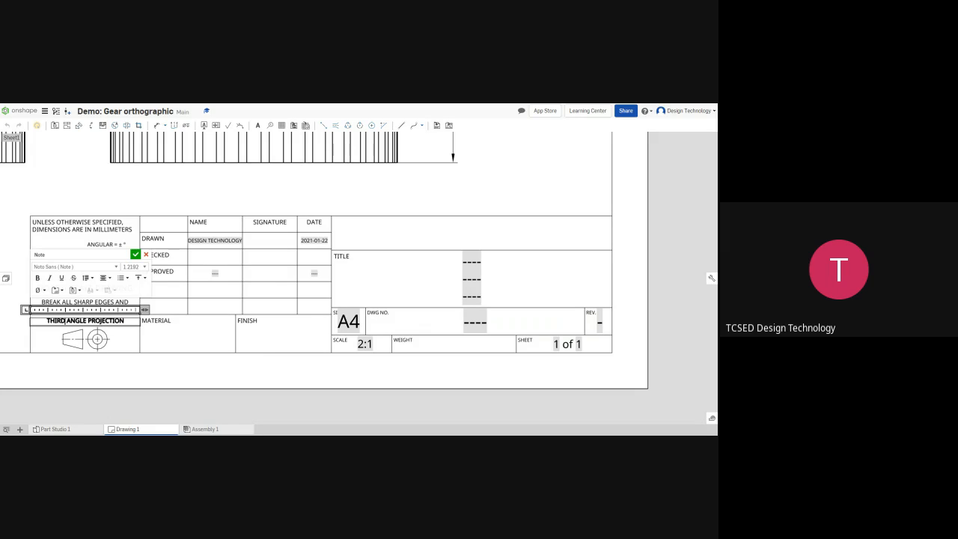
click(135, 255)
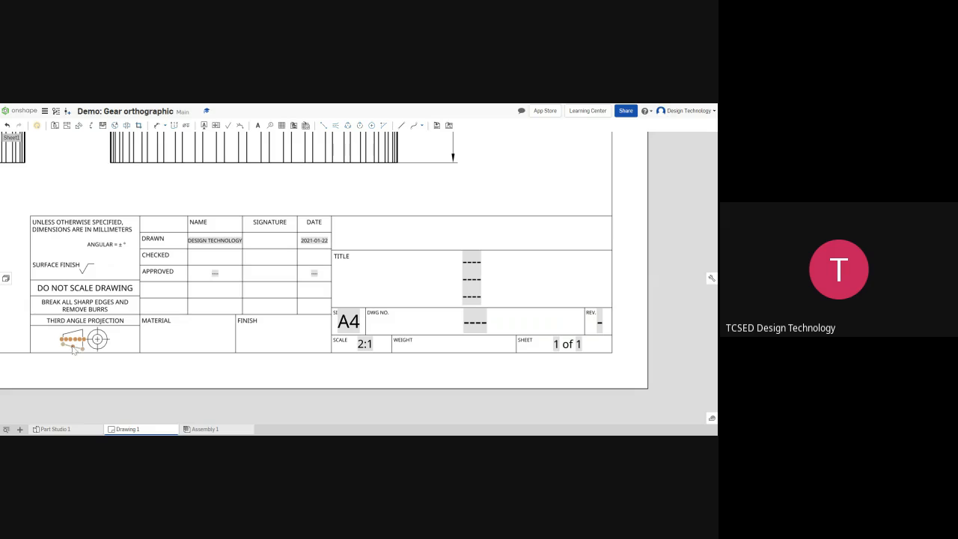
Step: Move the cone of the title block's projection symbol to the right of the concentric circles
drag(51, 329, 120, 337)
click(108, 370)
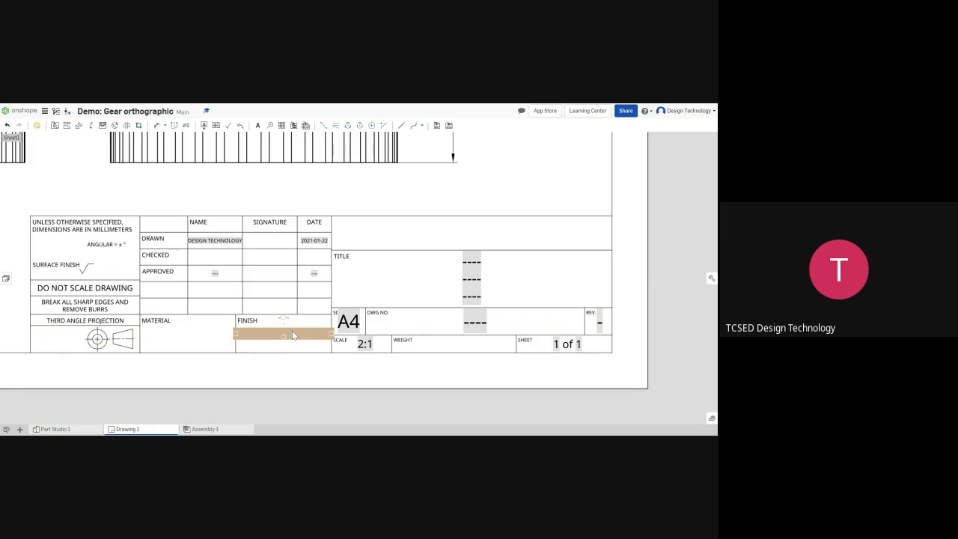
Step: Open the drawn-by name note in the title block for editing and close the editor
double_click(208, 246)
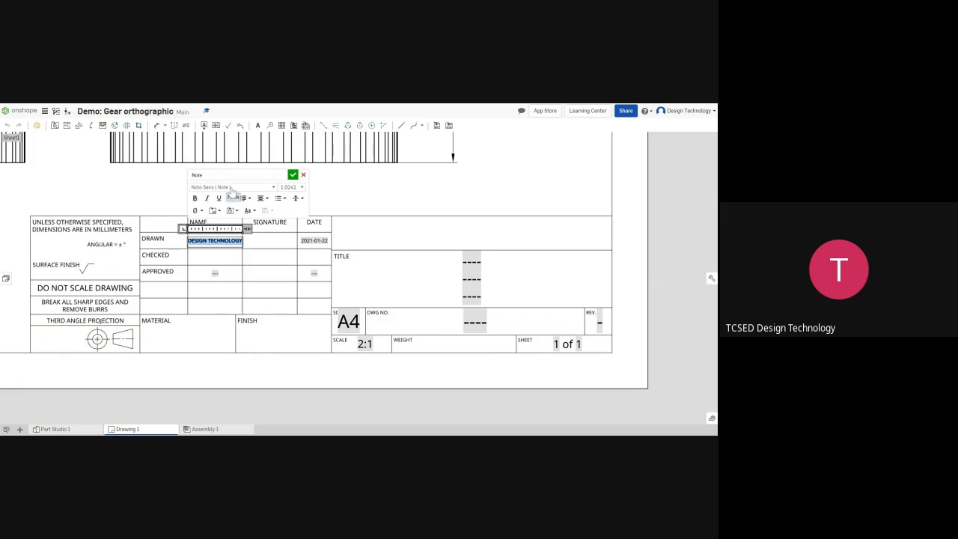
click(293, 176)
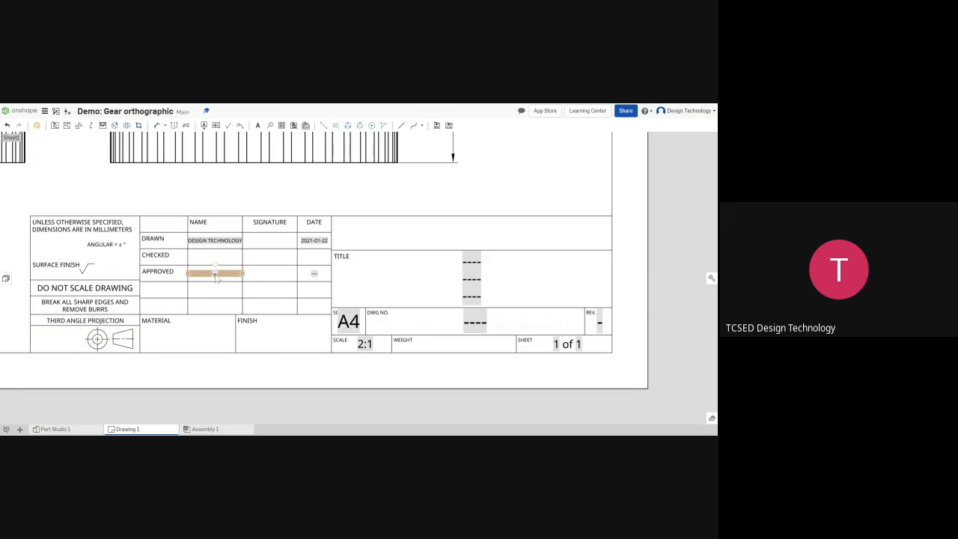
Step: Enter GEAR ORTHOGRAPHIC in the middle line of the title block's title field
click(394, 282)
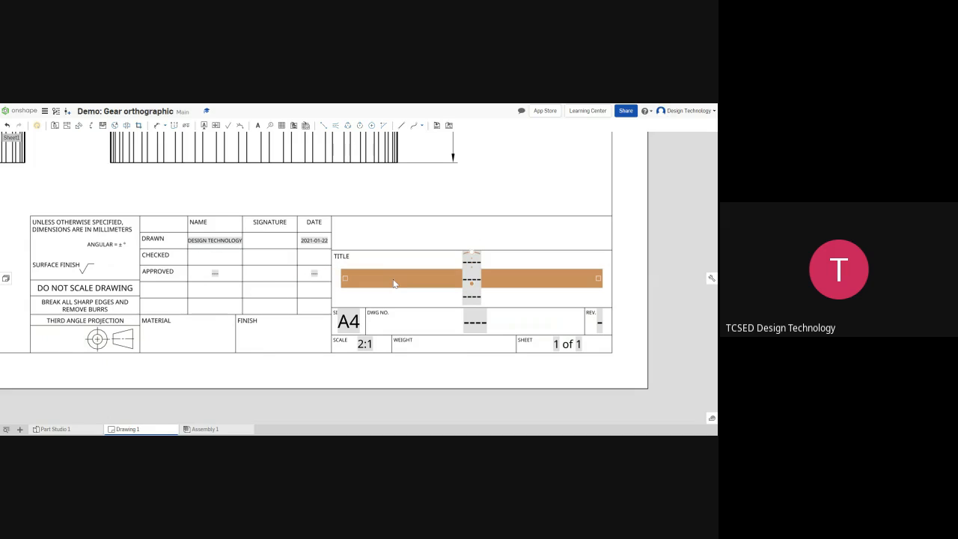
double_click(394, 283)
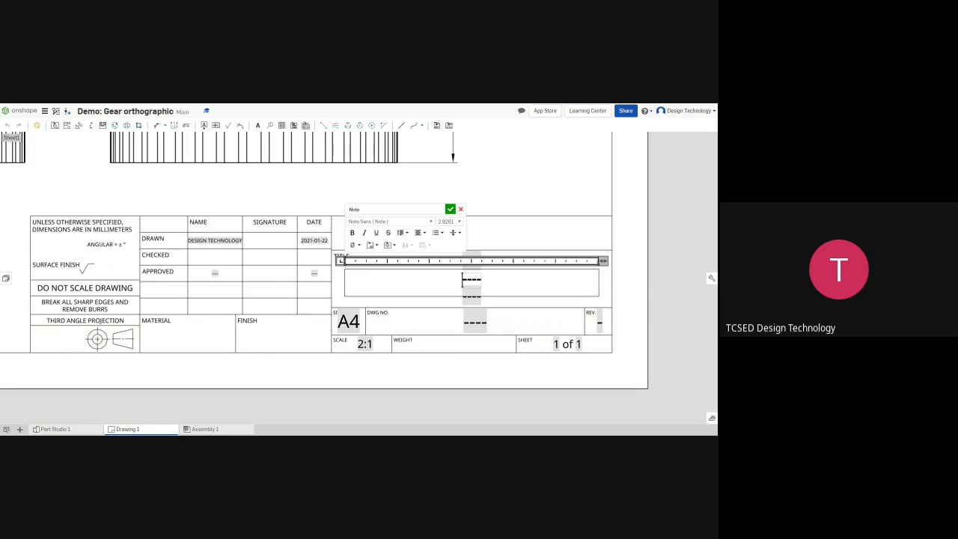
text(GEAR ORTH)
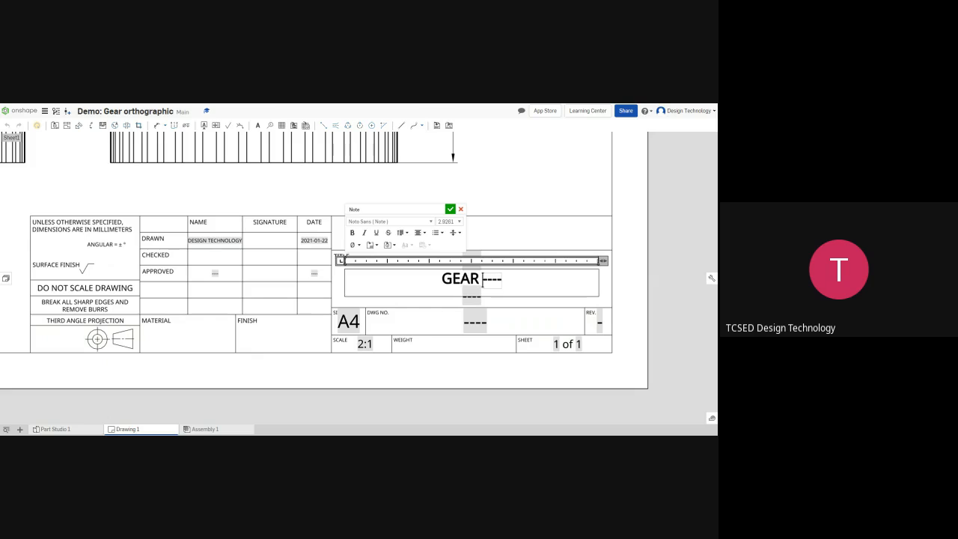
text(OGRAPHIC)
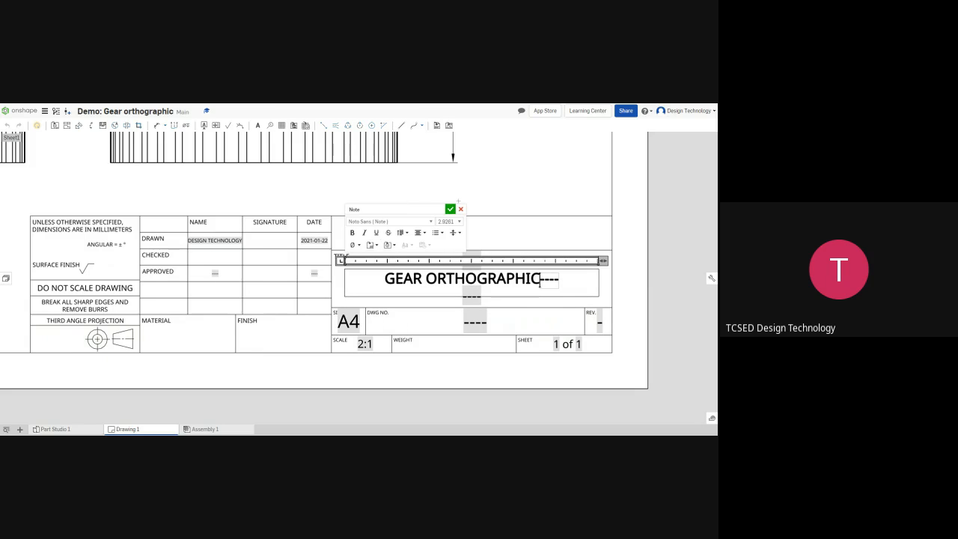
click(450, 209)
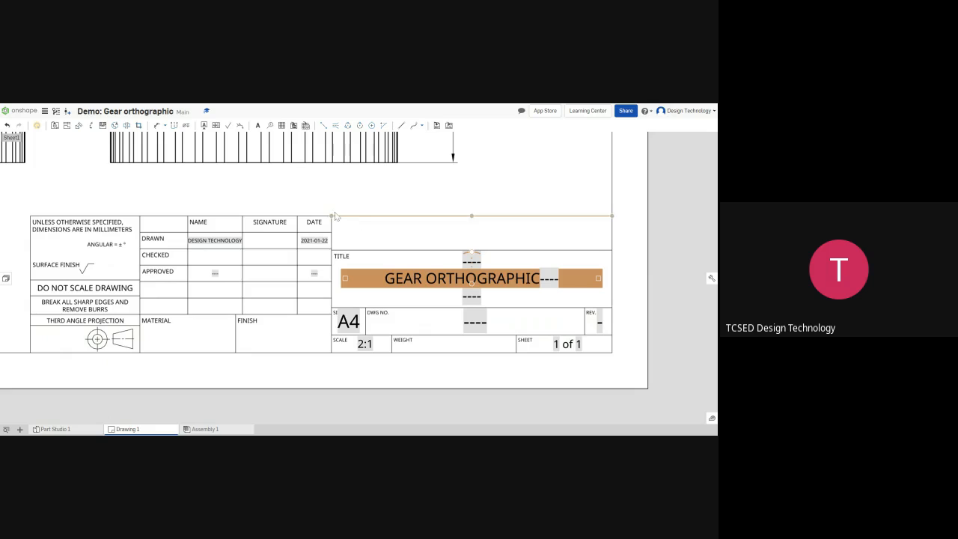
scroll(359, 218, down, 5)
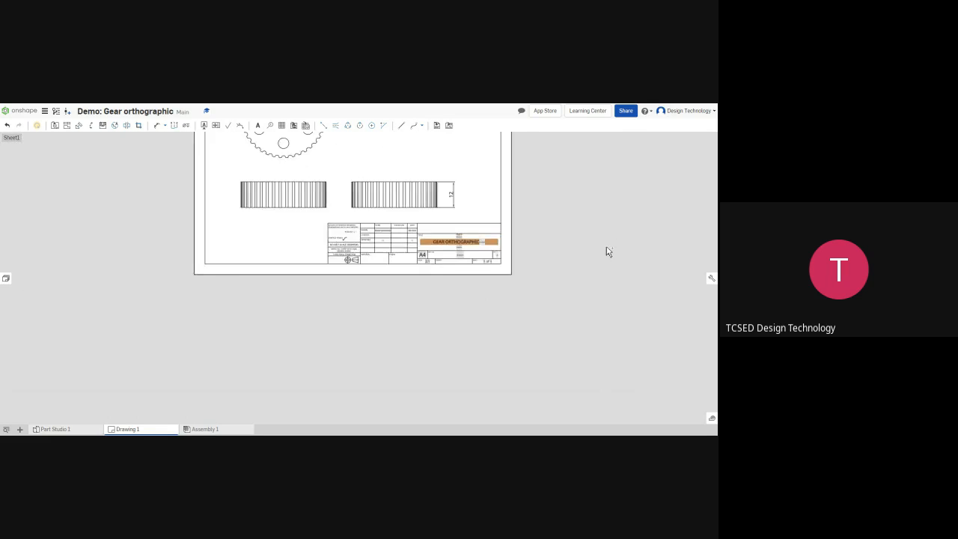
scroll(603, 258, down, 2)
scroll(162, 291, down, 4)
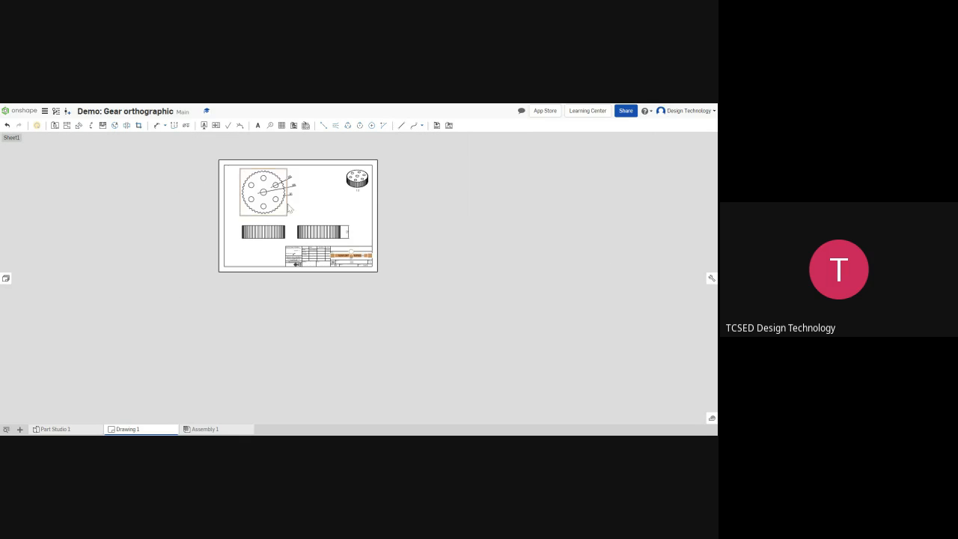
right_click(302, 206)
click(323, 254)
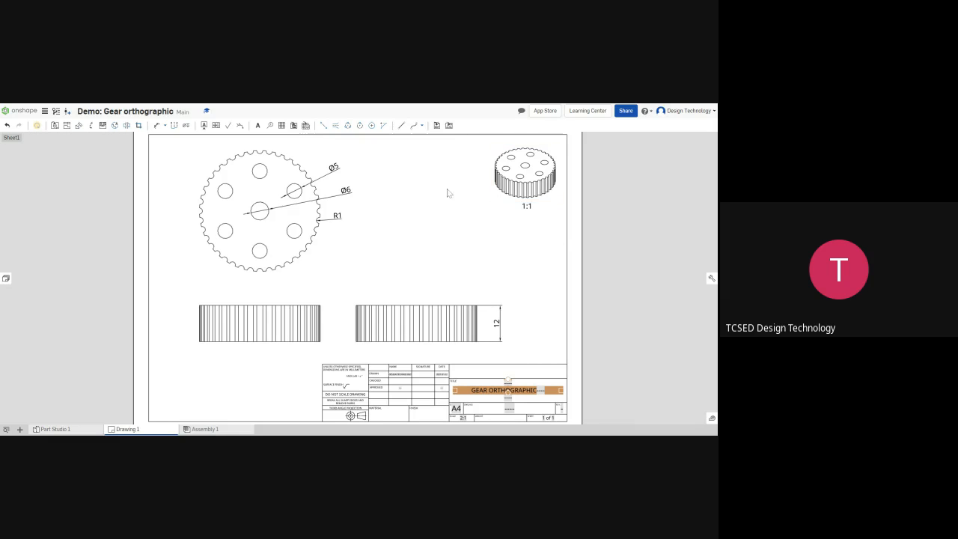
click(258, 125)
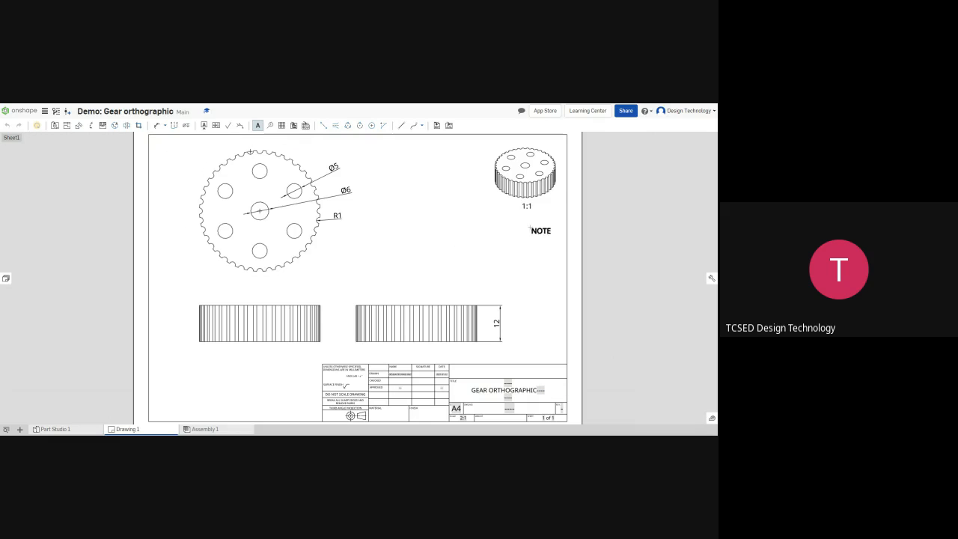
click(513, 223)
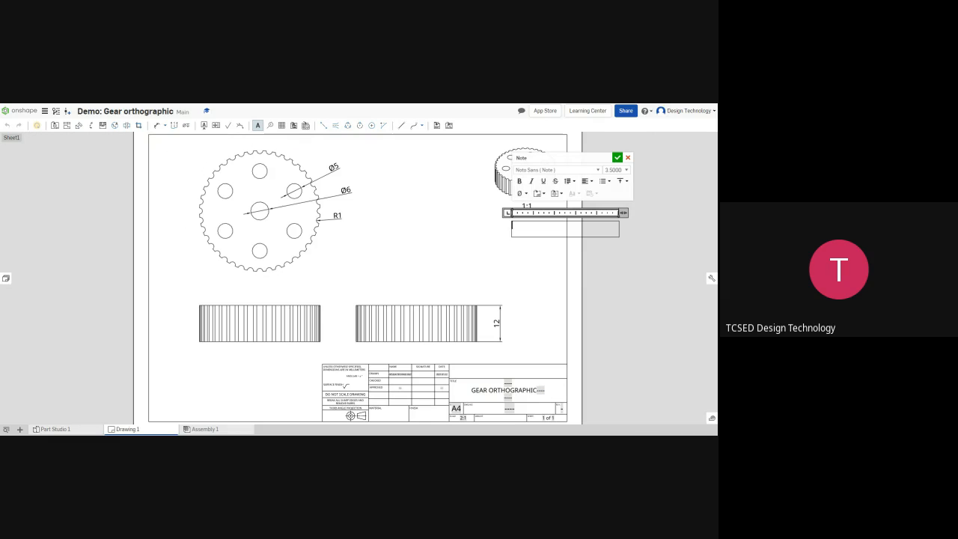
click(628, 157)
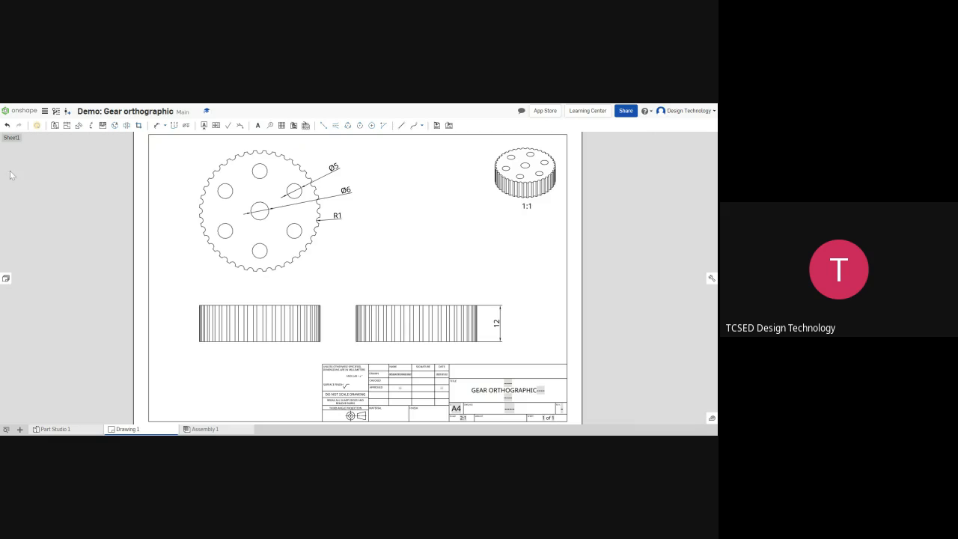
Step: Add a 4:1 detail view of the teeth on the circular gear view's upper-left rim, placed in the sheet's upper-left corner
click(114, 125)
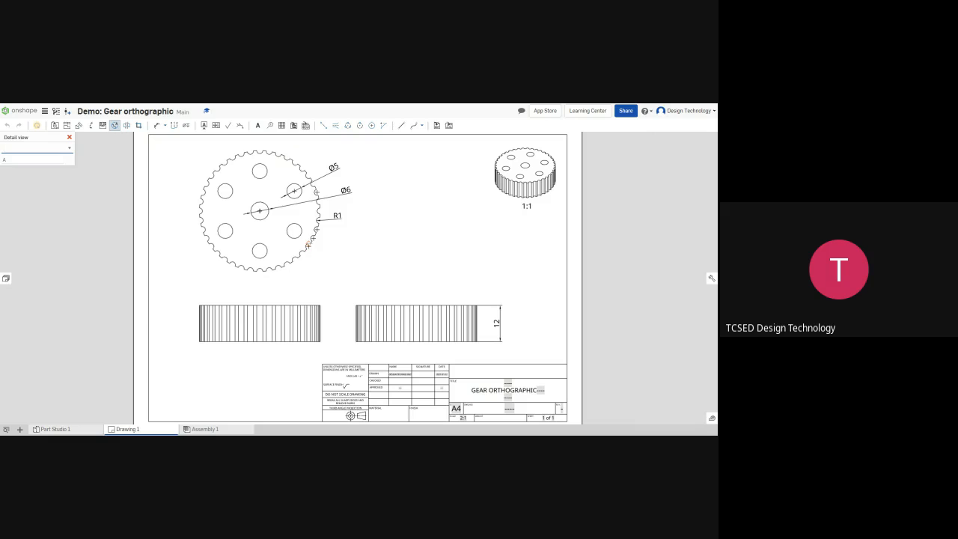
click(220, 165)
click(209, 163)
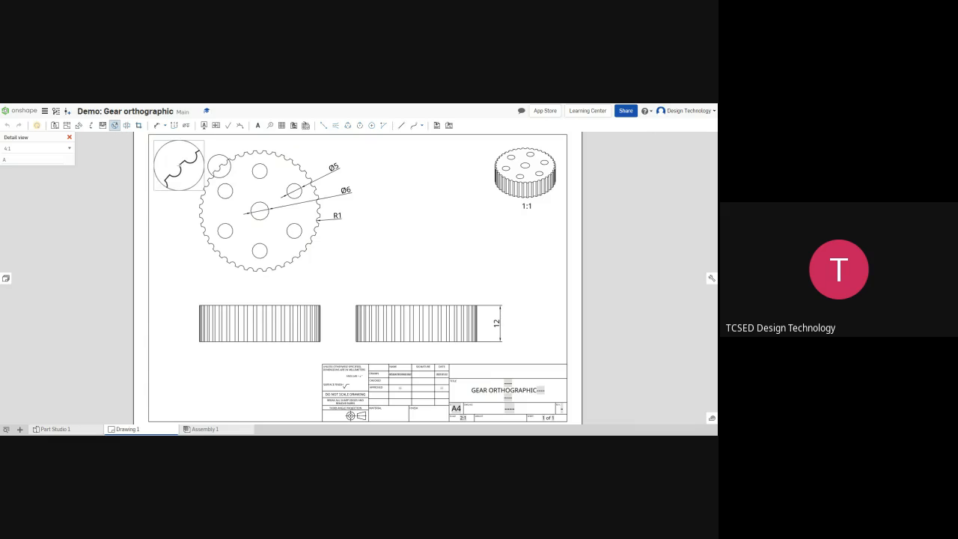
click(69, 148)
click(71, 150)
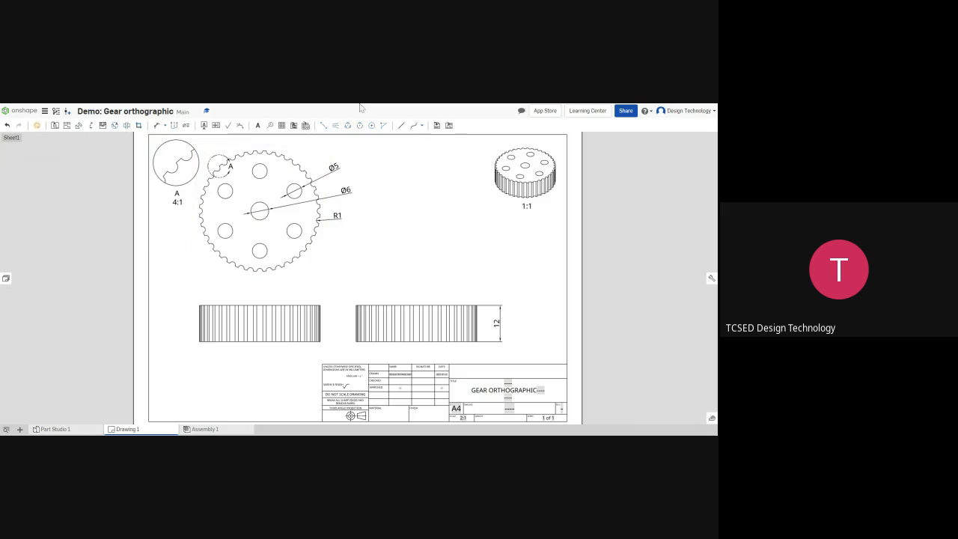
Step: Create a vertical section view B-B through the centre of the circular gear view and place it to that view's right
click(90, 128)
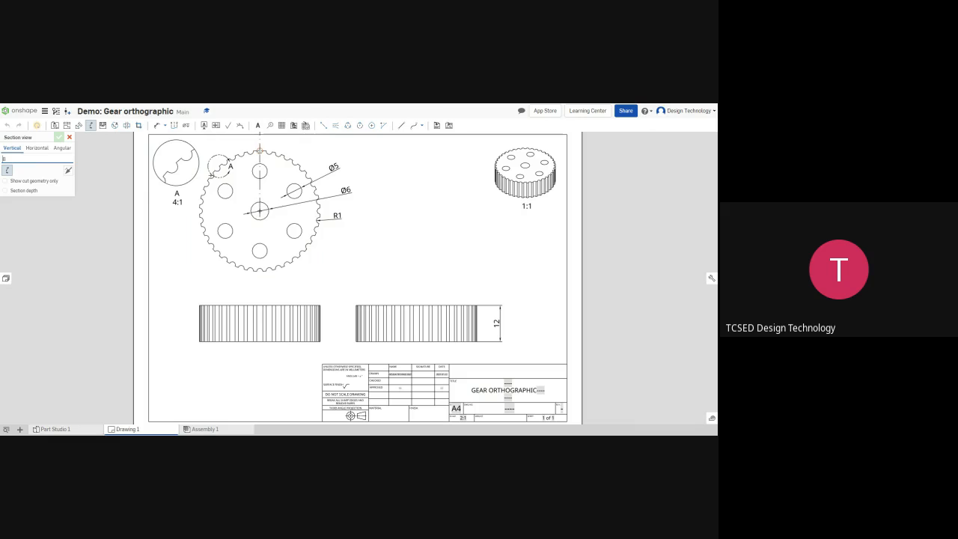
click(259, 151)
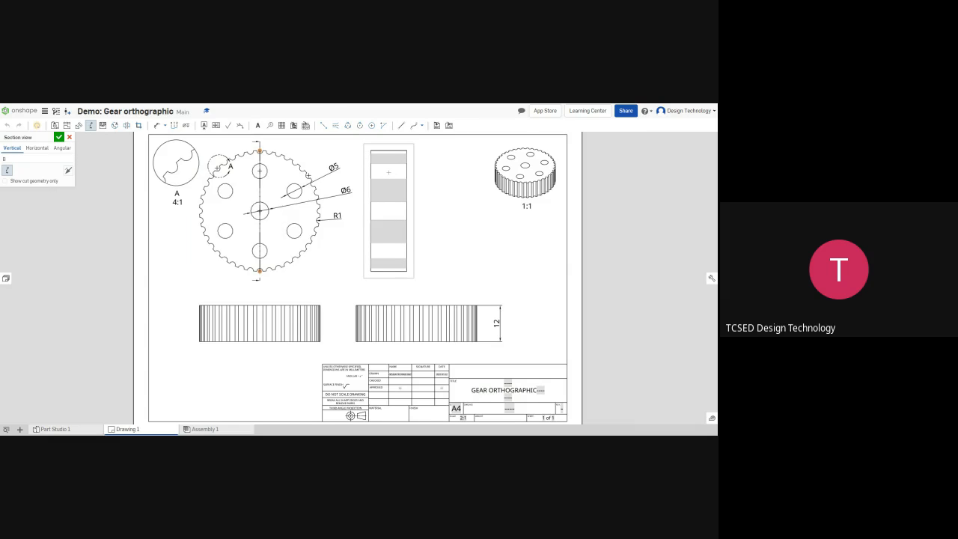
click(388, 212)
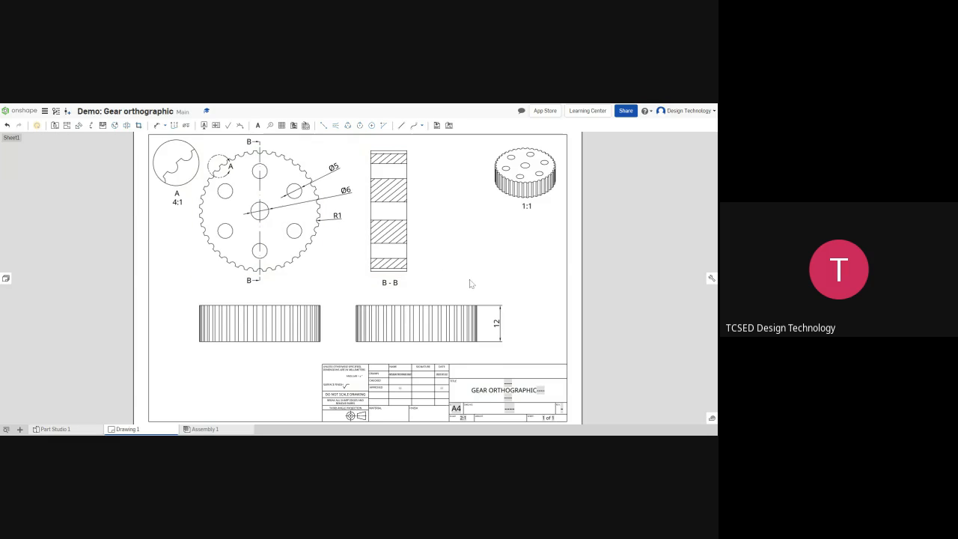
Step: Add centre marks to the top hole and the two right-hand holes of the circular gear view
click(372, 125)
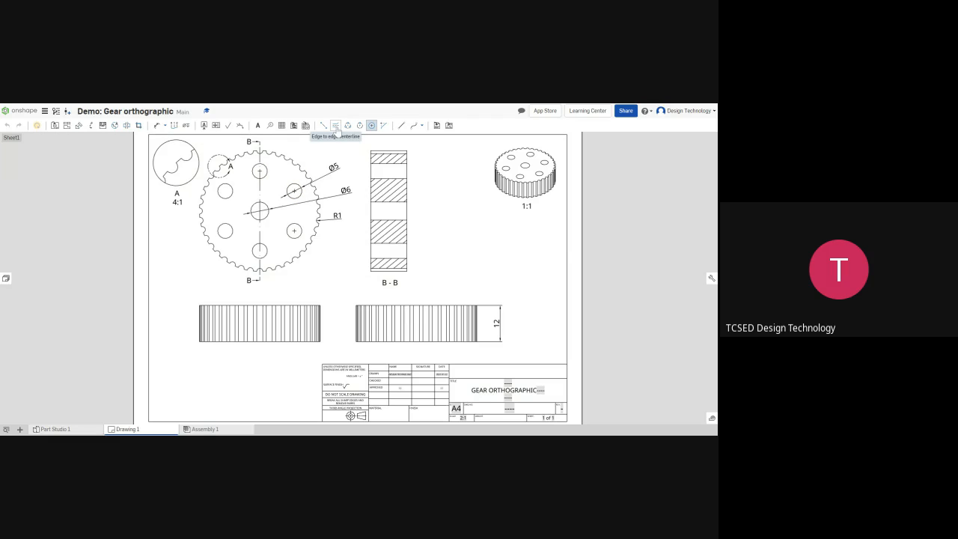
click(336, 126)
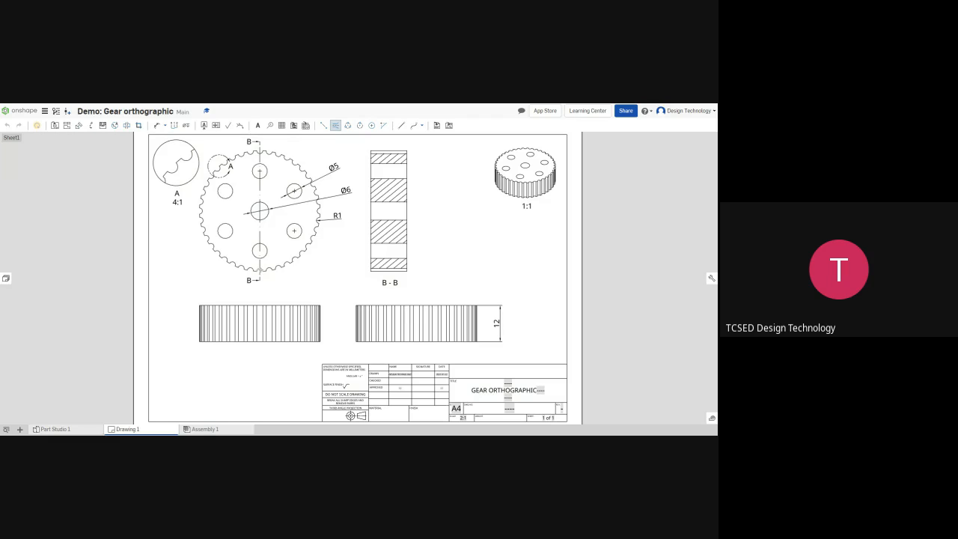
click(265, 255)
click(449, 126)
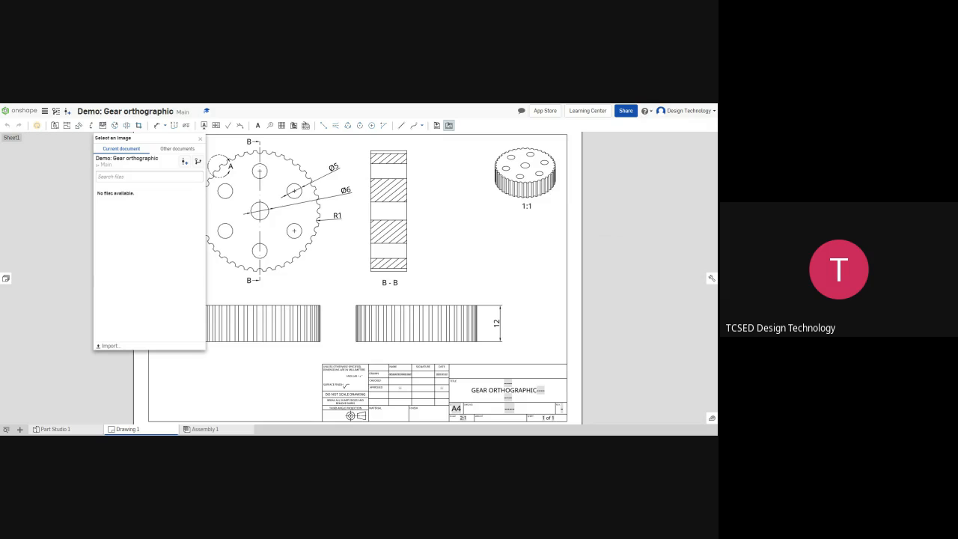
click(200, 139)
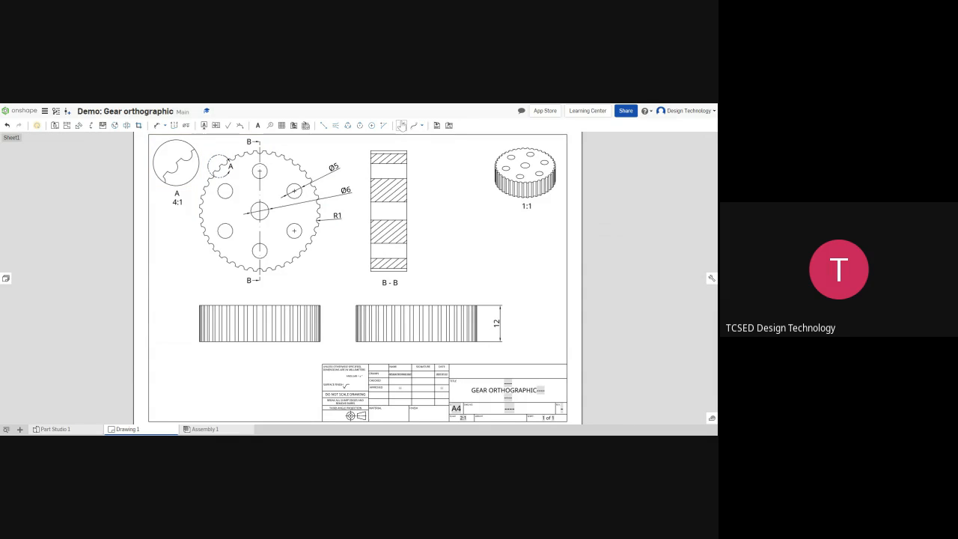
click(449, 125)
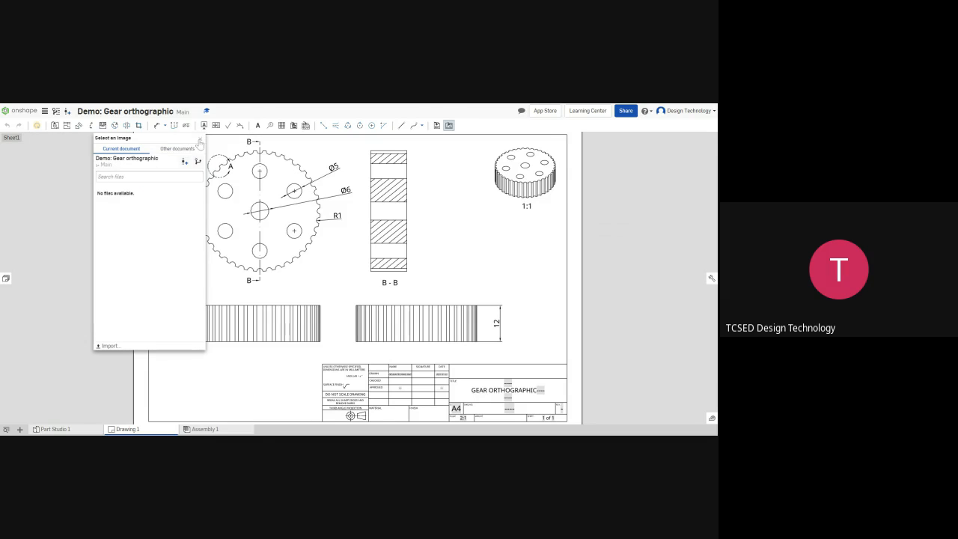
click(200, 140)
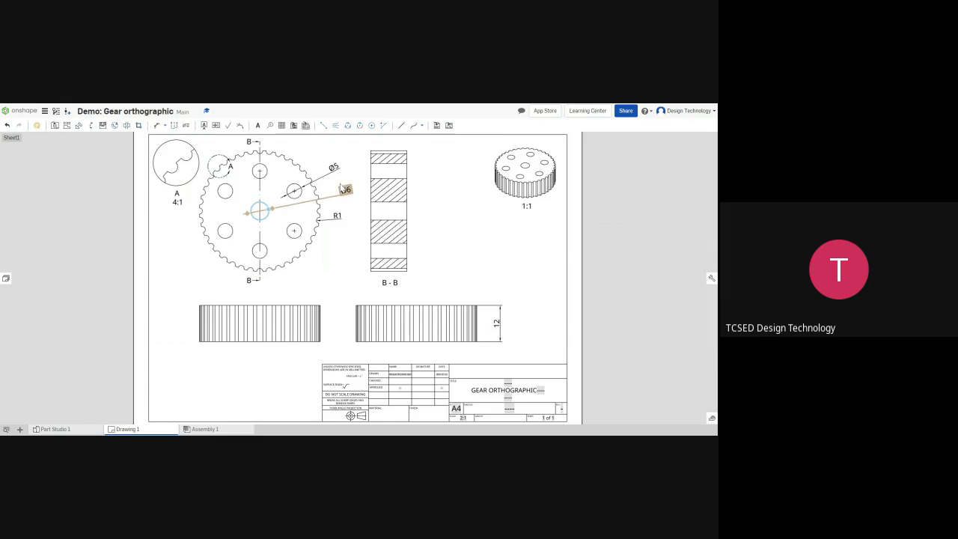
Step: Review the document's share settings and close them
click(626, 112)
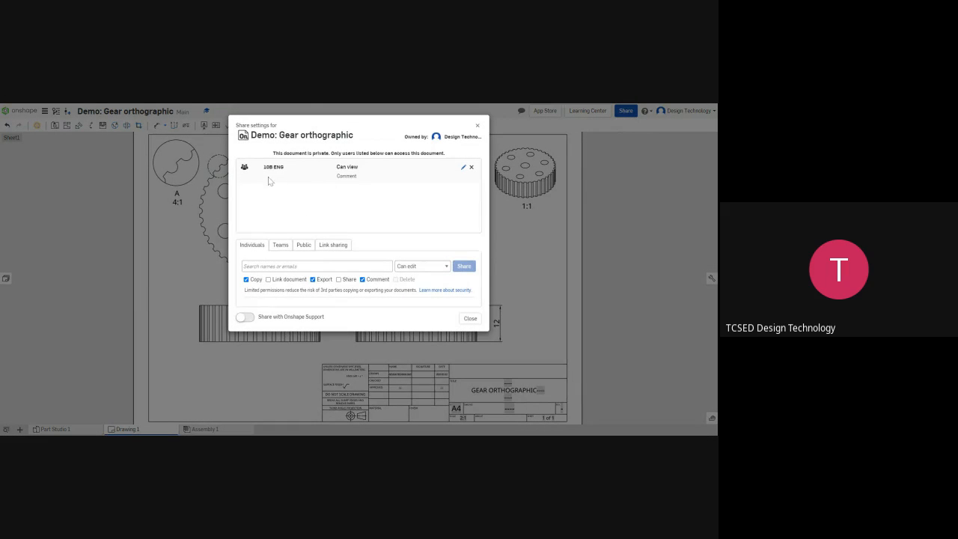
click(470, 321)
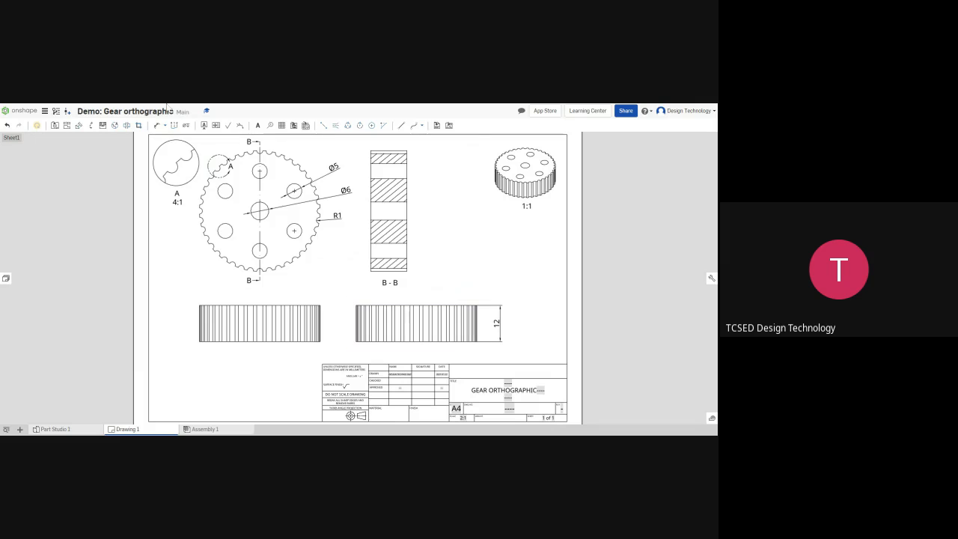
Step: Print the gear drawing sheet
click(45, 111)
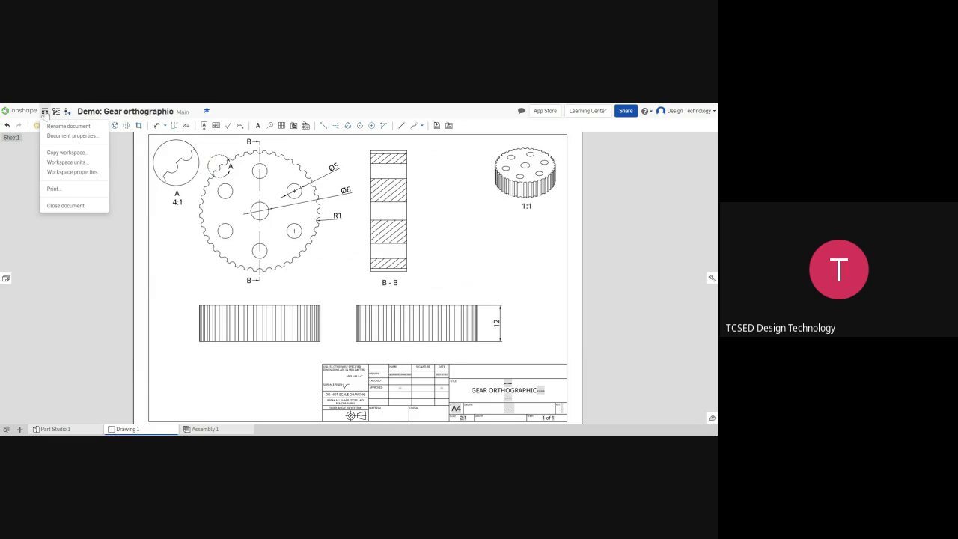
click(57, 189)
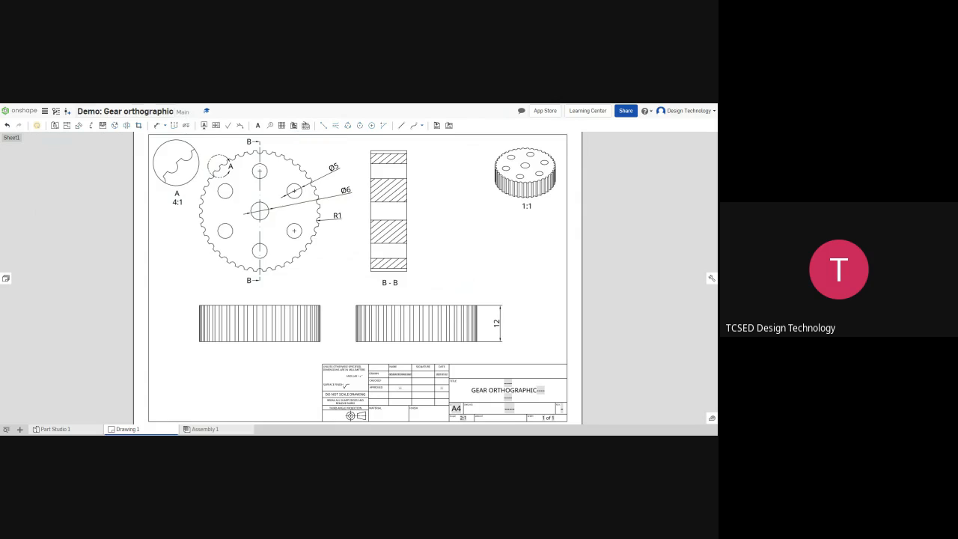
click(44, 112)
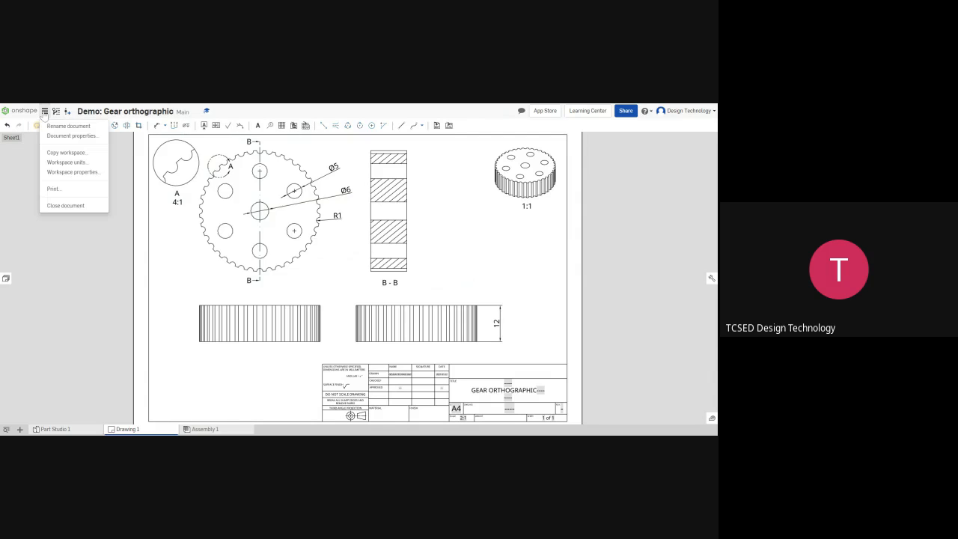
click(70, 194)
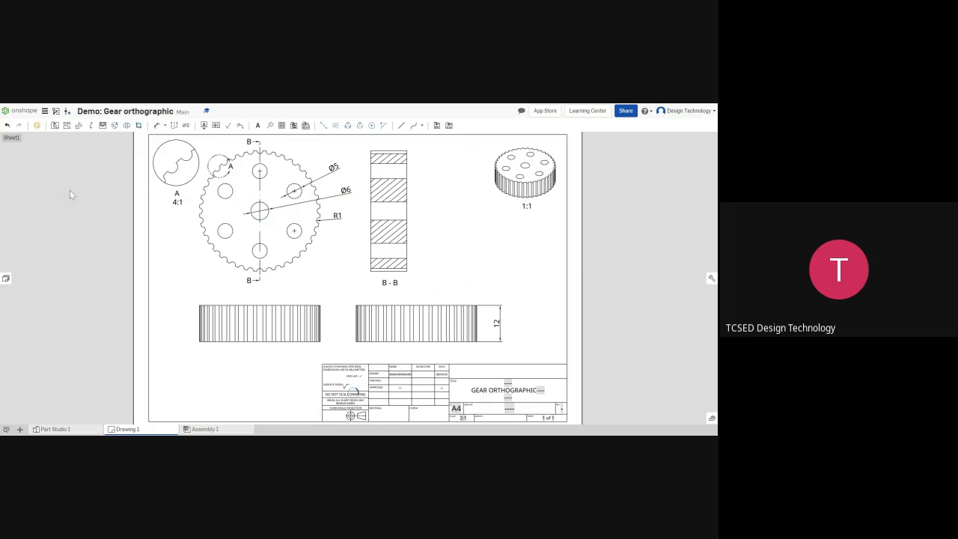